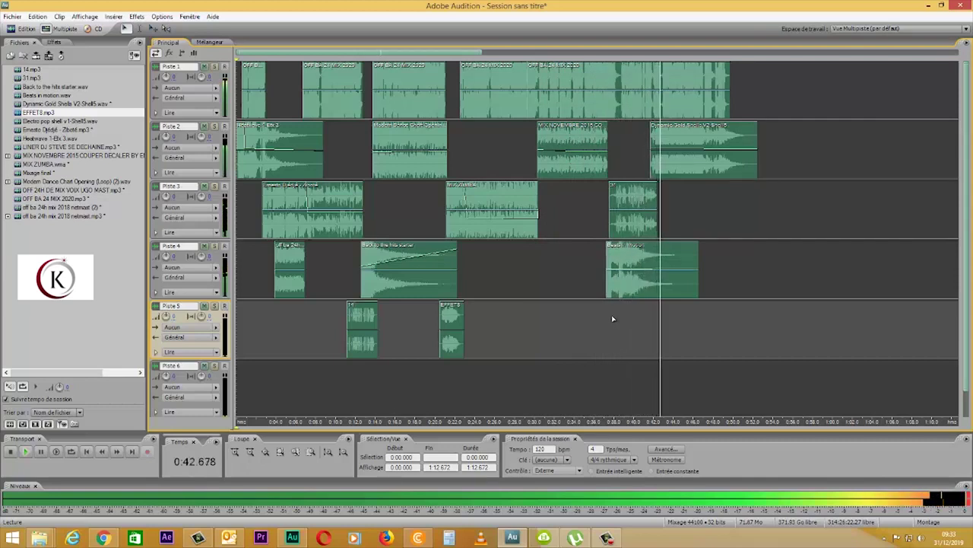
Trim the end of the short 31 clip on track 3 back to about 0:41.1 and play the passage
click(628, 159)
scroll(646, 57, up, 5)
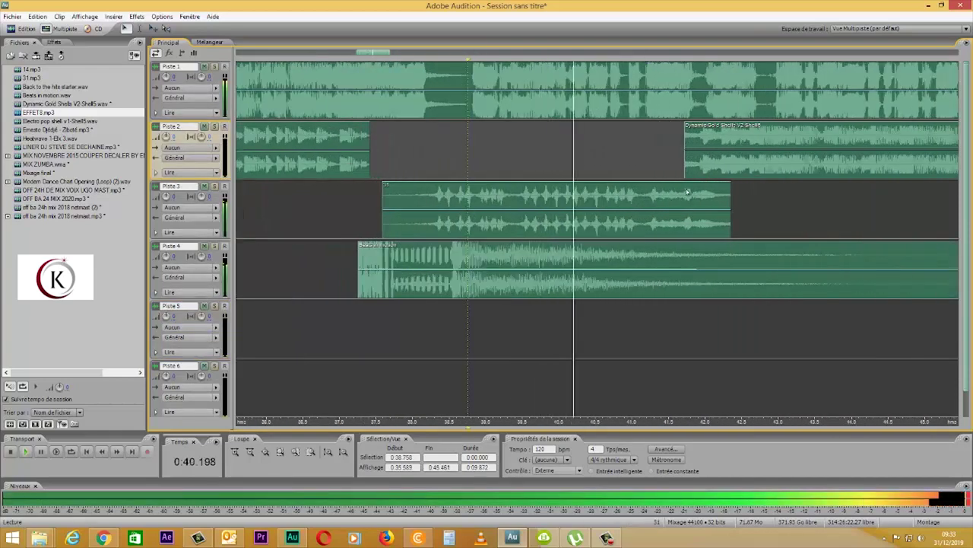
click(646, 199)
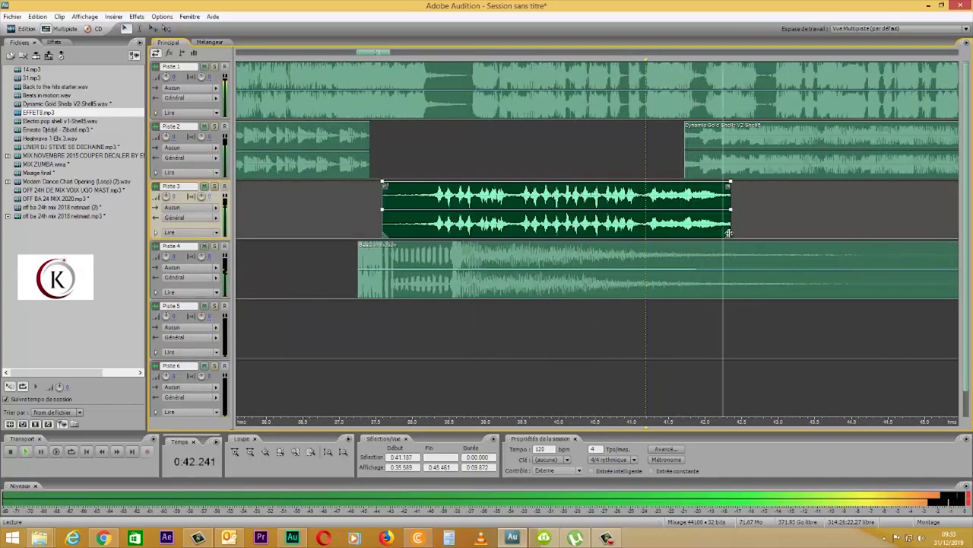
key(space)
drag(730, 232, 647, 231)
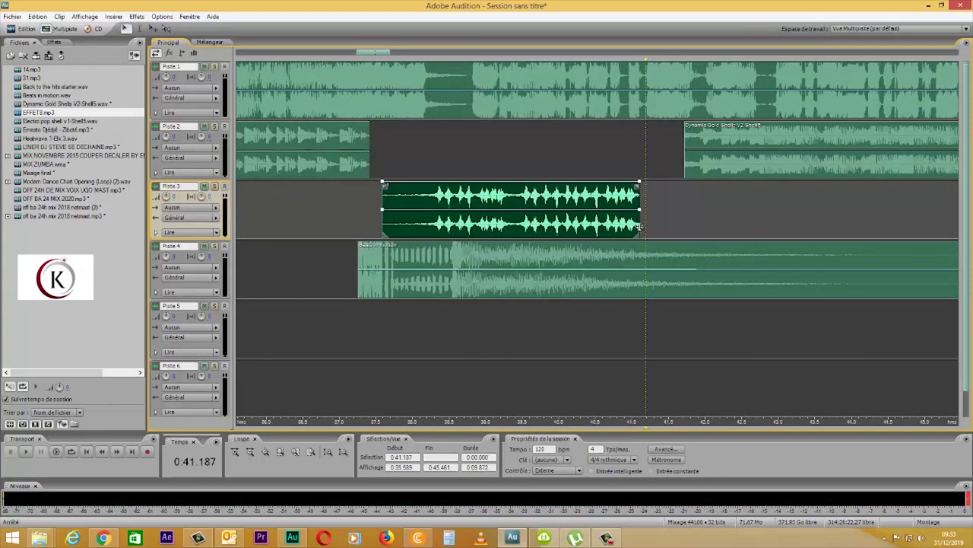
click(500, 169)
key(space)
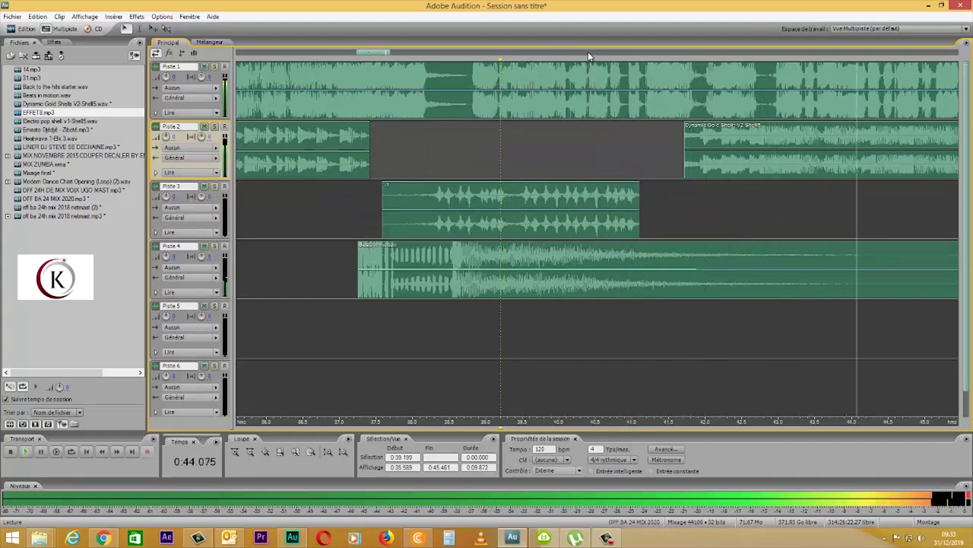
Trim the end of the Dynamic Gold Shells clip on track 2 back to about 0:51.2
scroll(588, 52, down, 3)
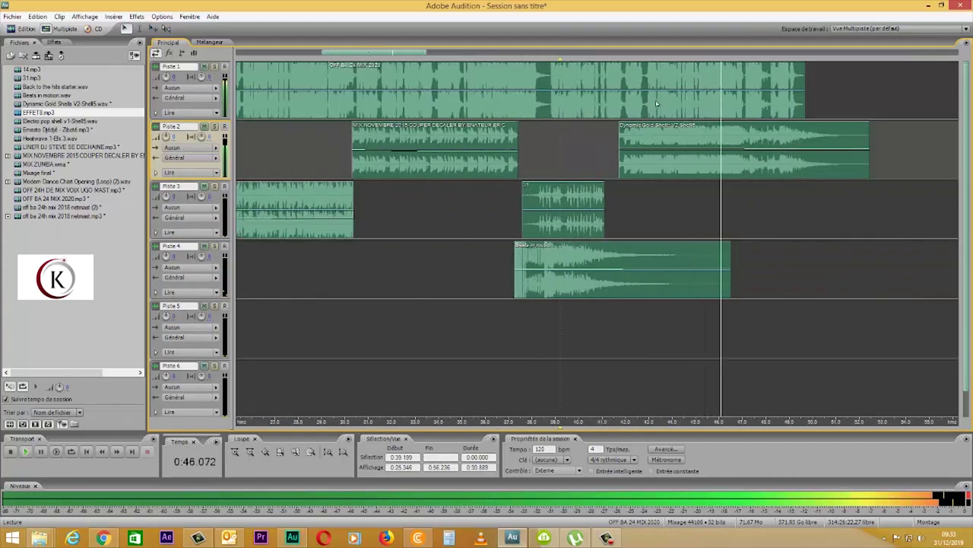
click(846, 168)
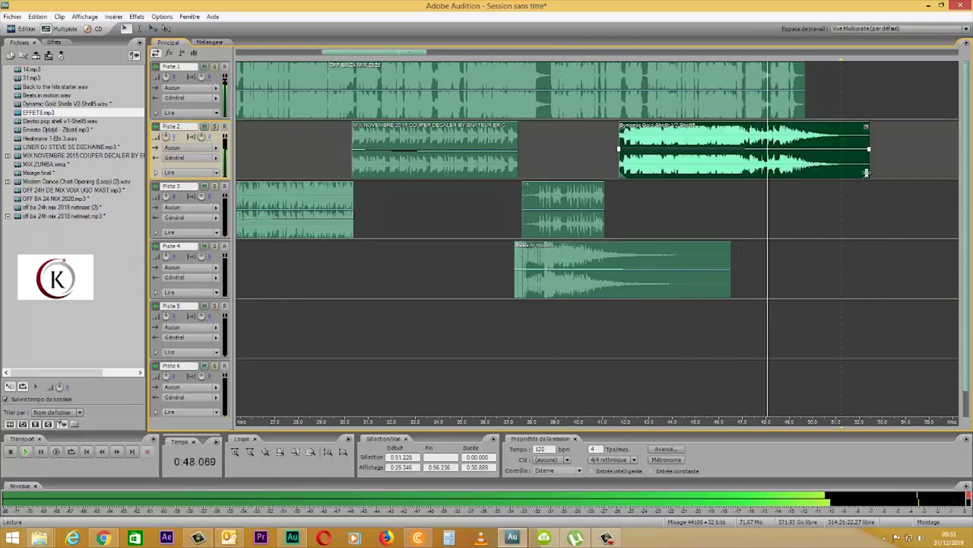
drag(866, 173, 841, 172)
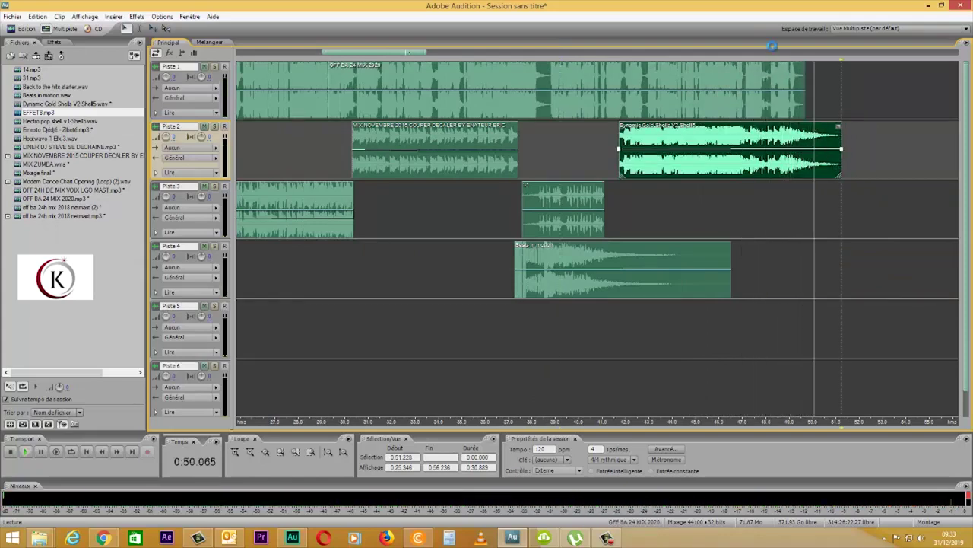
Select all clips in the session and mix the main output down to a new stereo file
scroll(773, 48, down, 5)
key(ctrl+a)
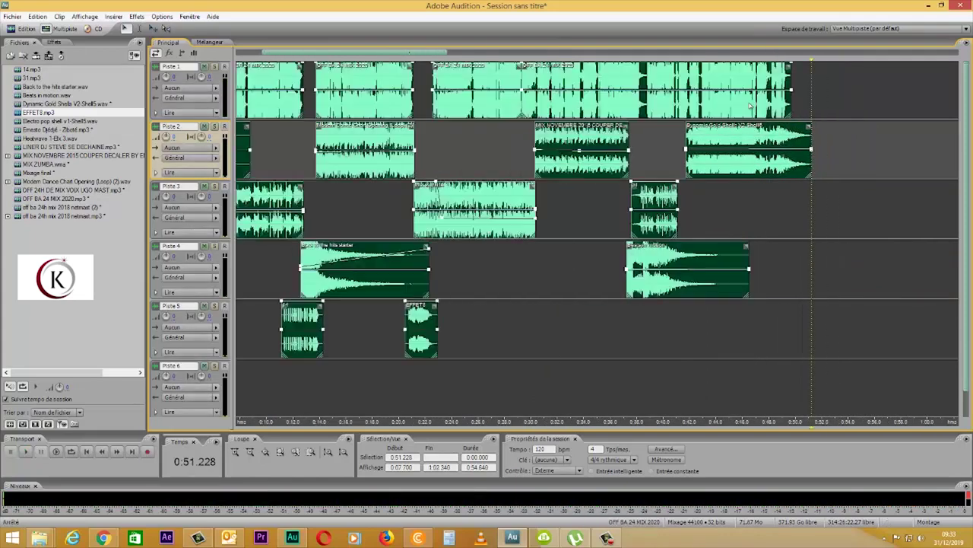
click(34, 17)
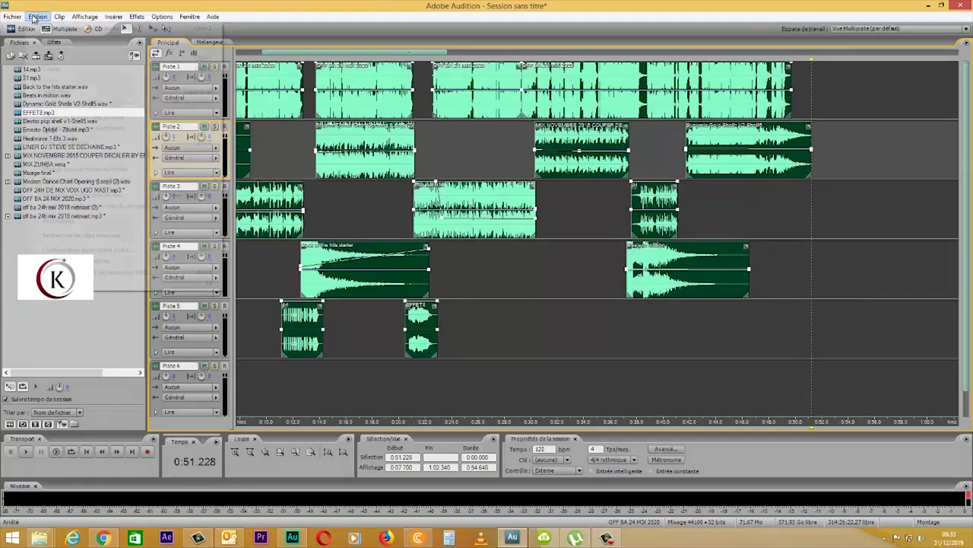
mouse_move(157, 173)
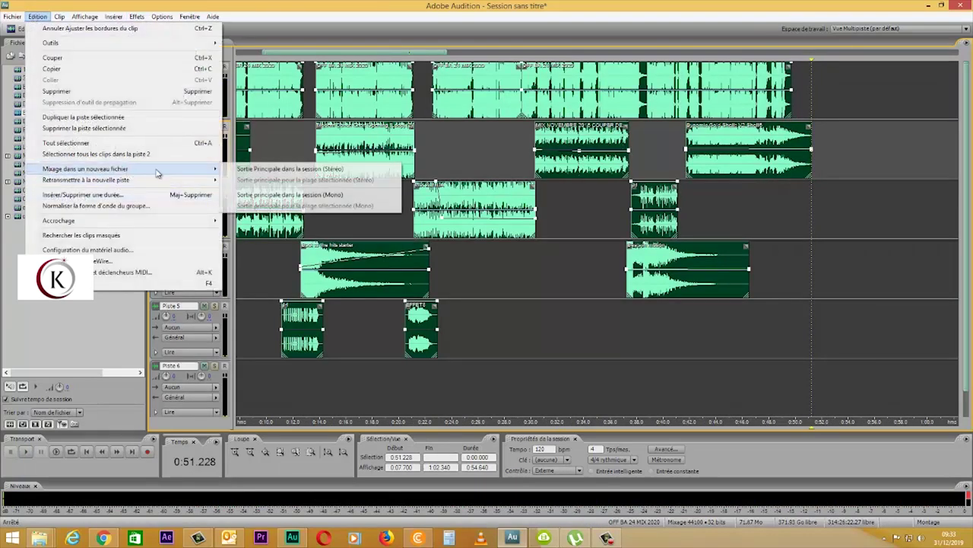
click(262, 169)
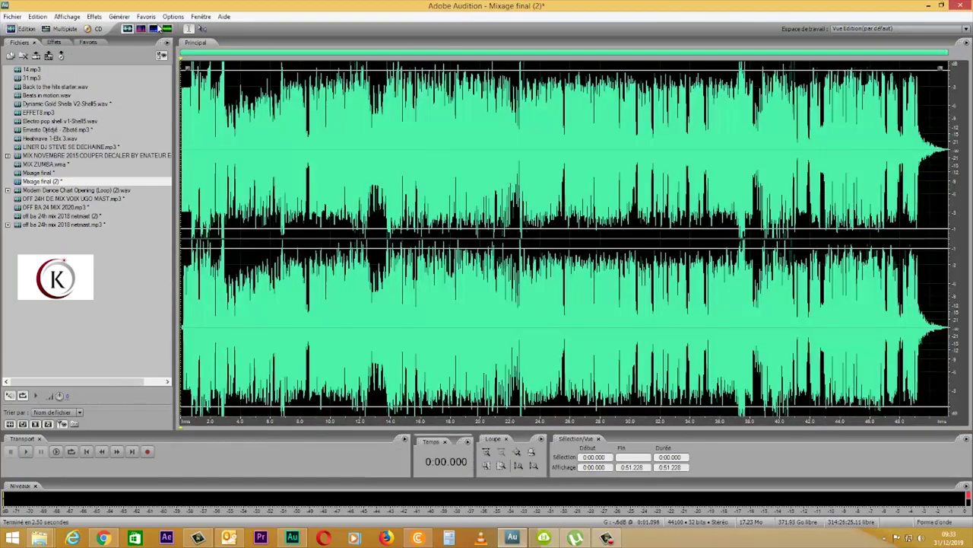
Apply the multiband compressor to the whole mixdown and play the processed result
click(93, 16)
mouse_move(167, 80)
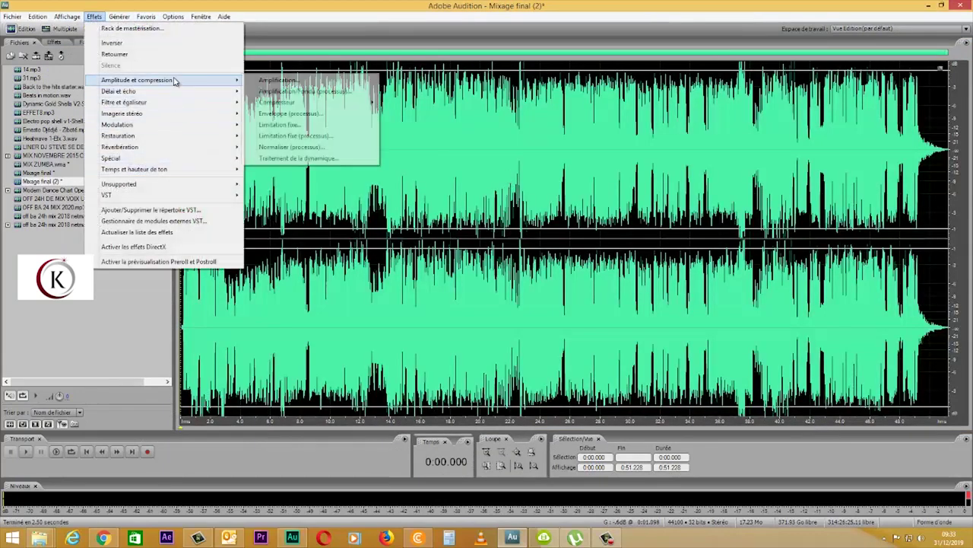
mouse_move(335, 103)
click(410, 111)
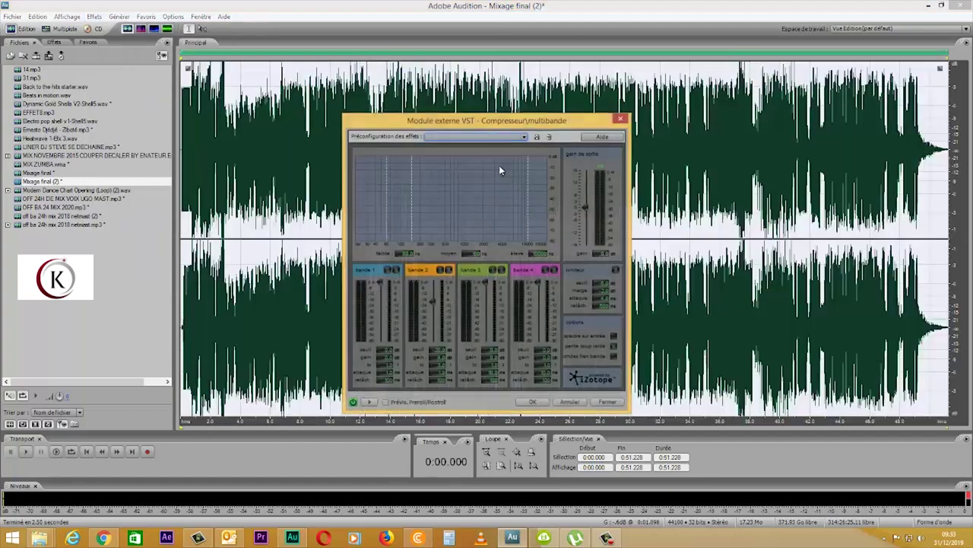
click(533, 401)
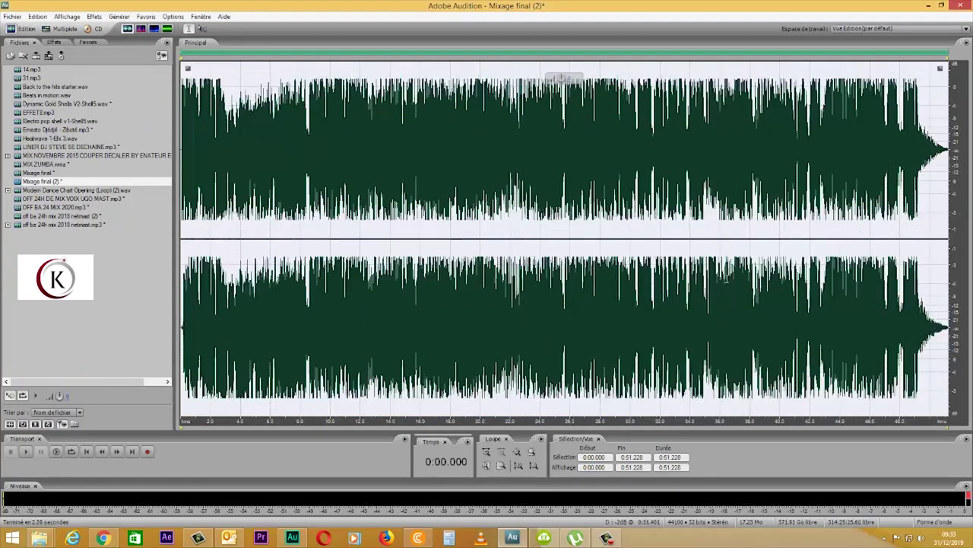
key(space)
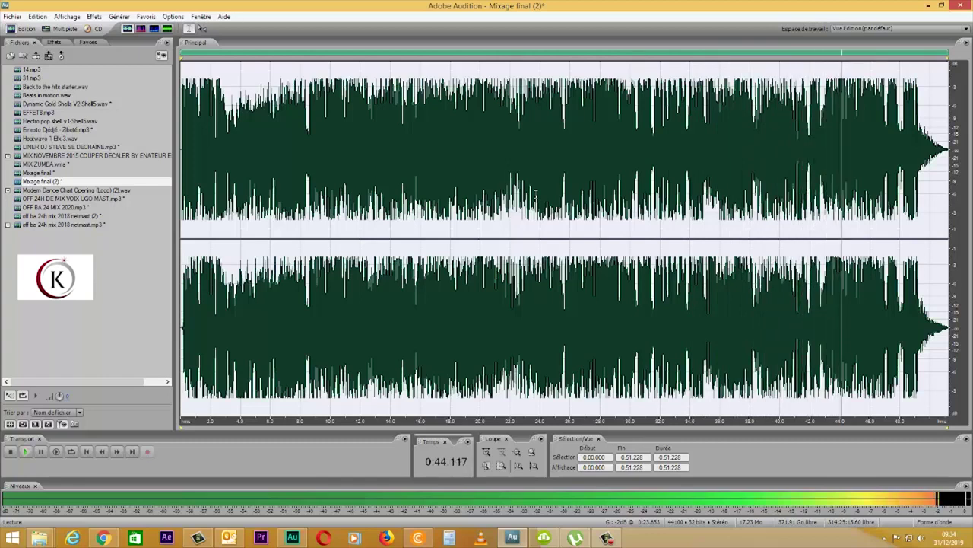
key(space)
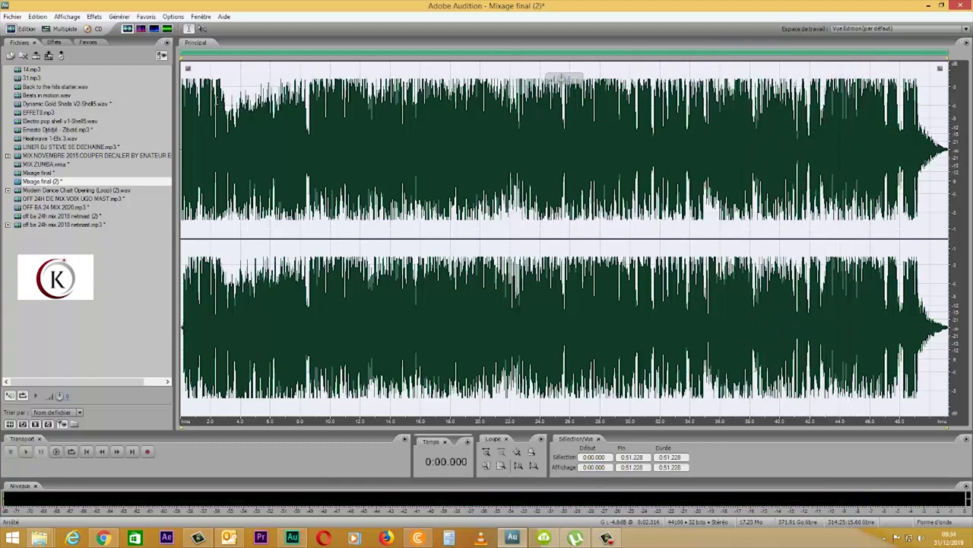
Return to the multitrack session and listen to the passages from about 0:33.7 and 0:39
click(67, 29)
click(581, 134)
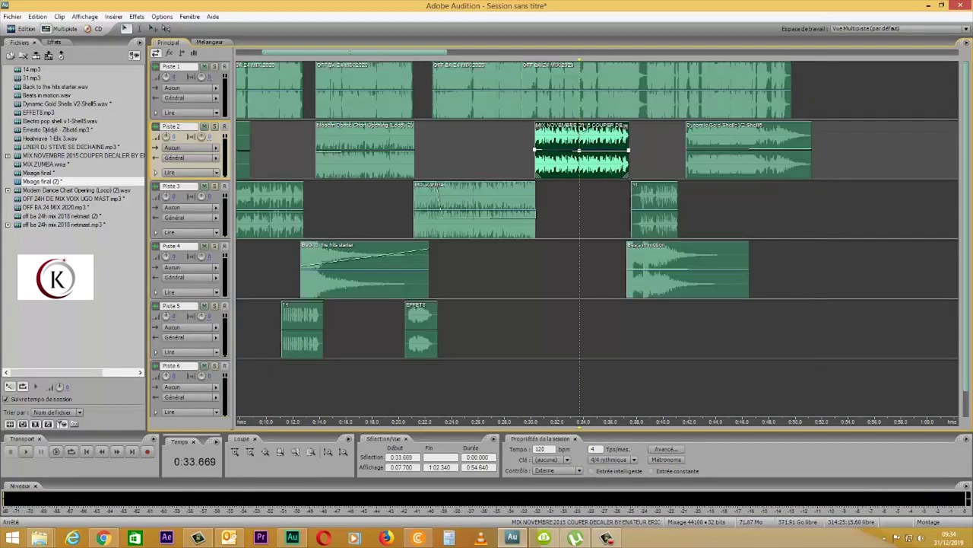
key(space)
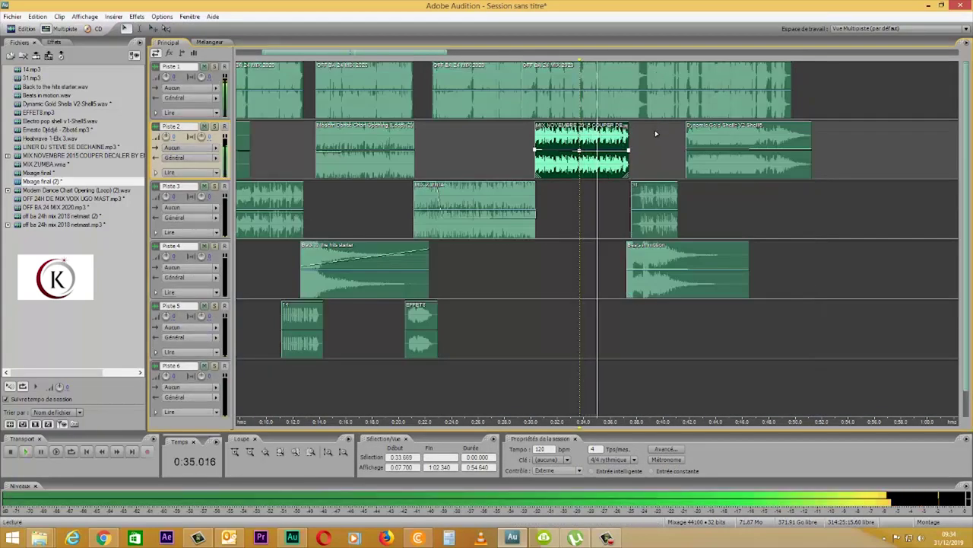
key(space)
click(650, 132)
key(space)
scroll(685, 57, up, 3)
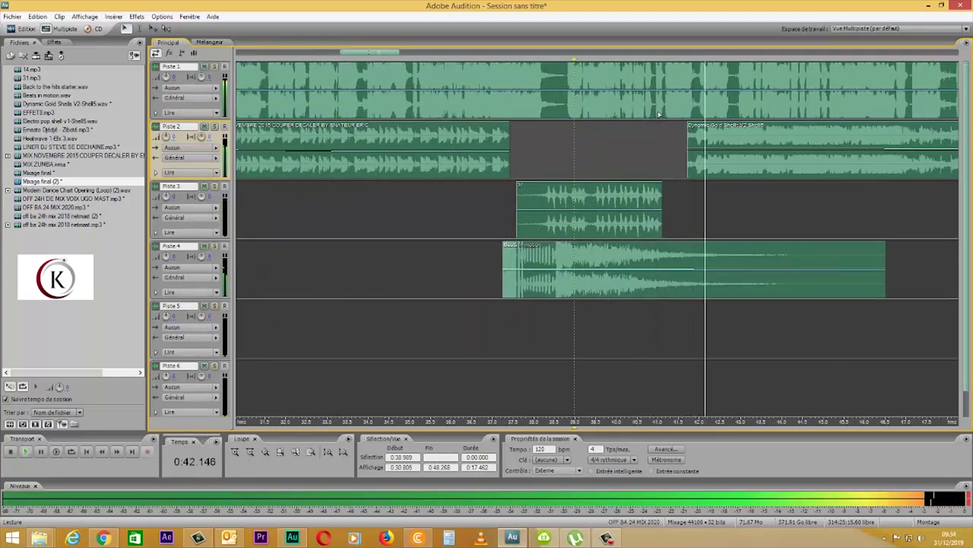
key(space)
scroll(658, 112, down, 3)
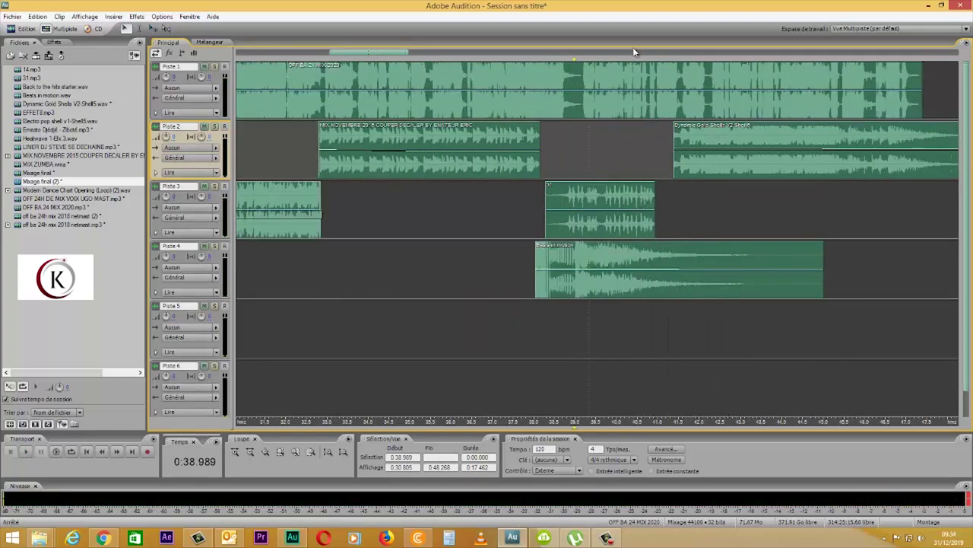
Open the OFF BA 24 MIX 2020 source in the waveform editor and audition the phrase from 0:40.936 to 0:42.877
double_click(623, 91)
key(space)
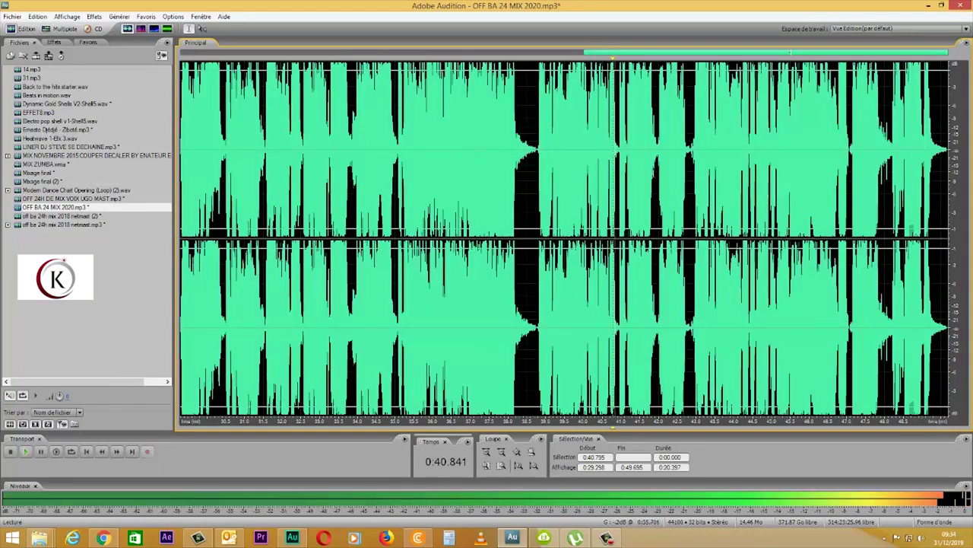
key(space)
drag(604, 144, 906, 153)
key(space)
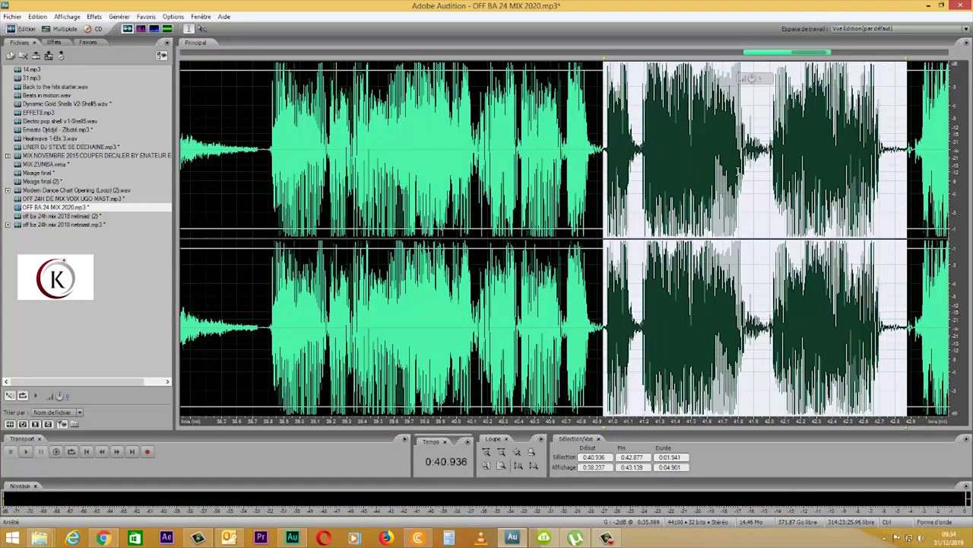
Back in the multitrack session, copy the last OFF BA 24 MIX 2020 clip from track 1 to track 2 at about 1:08.6 and play it
click(65, 29)
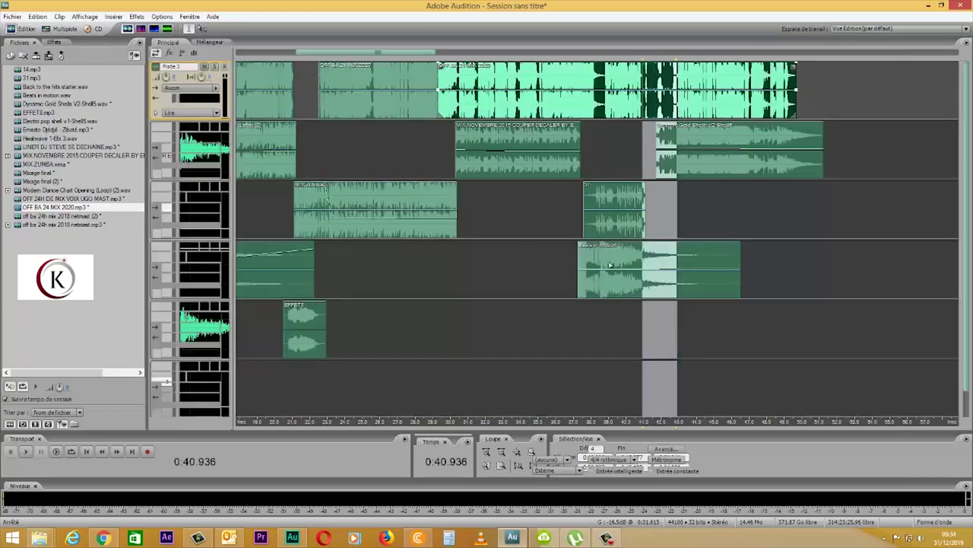
click(711, 211)
scroll(666, 49, down, 4)
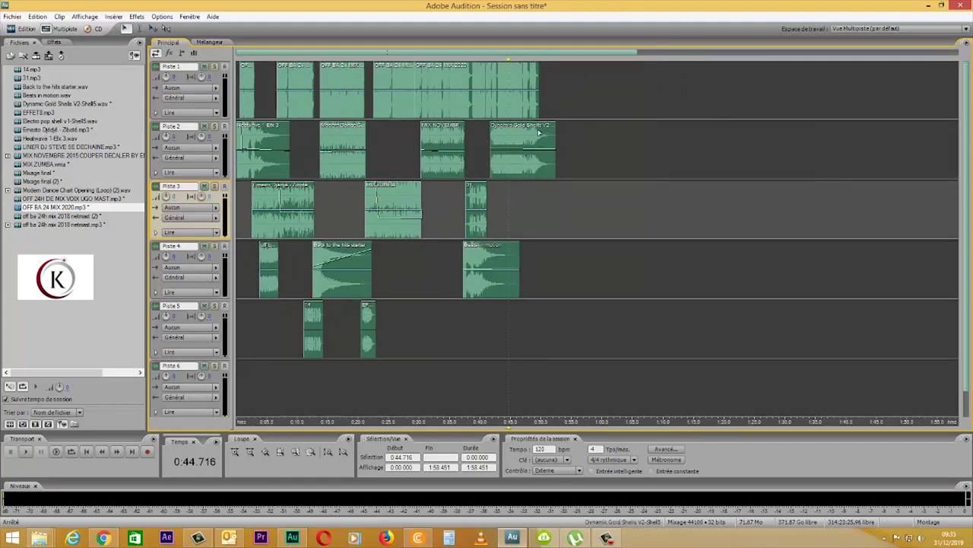
click(496, 111)
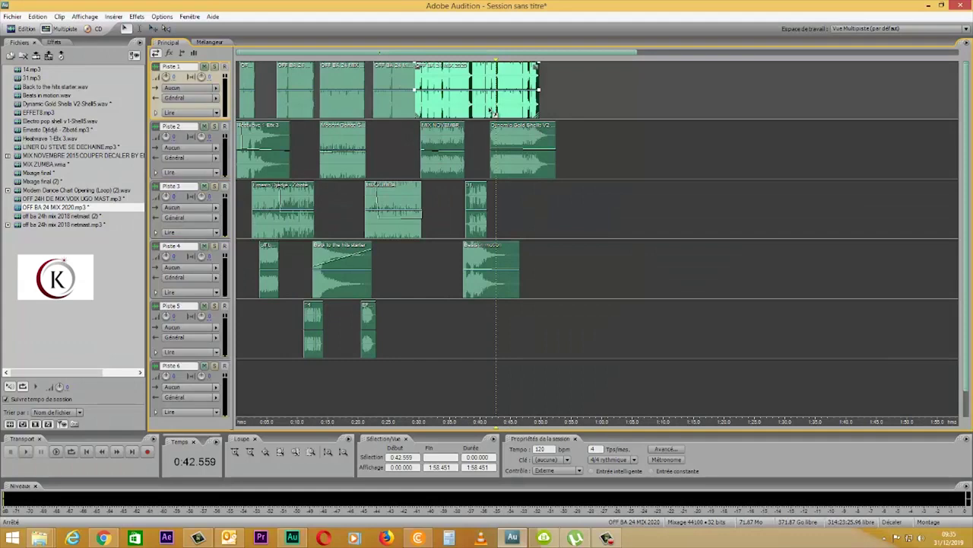
drag(494, 112, 734, 171)
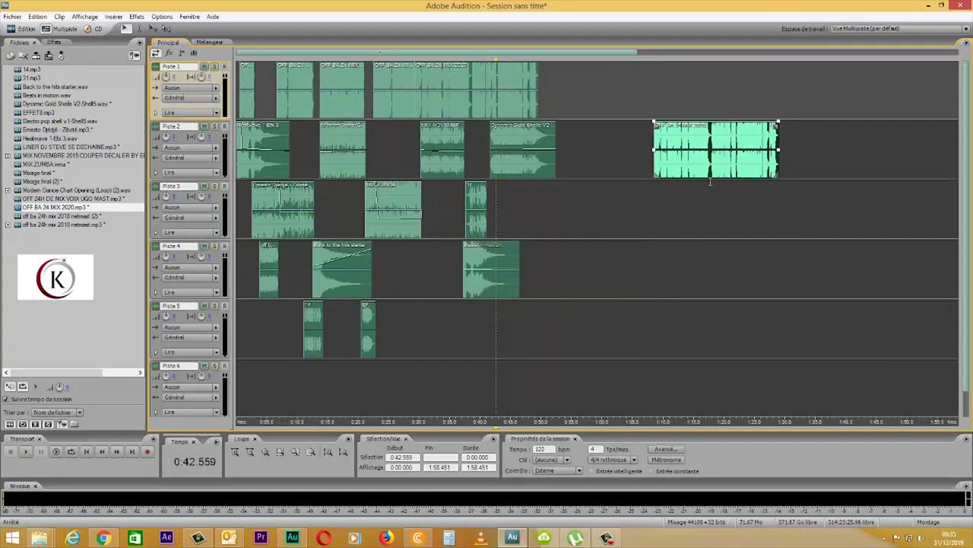
click(711, 182)
key(space)
scroll(706, 55, up, 5)
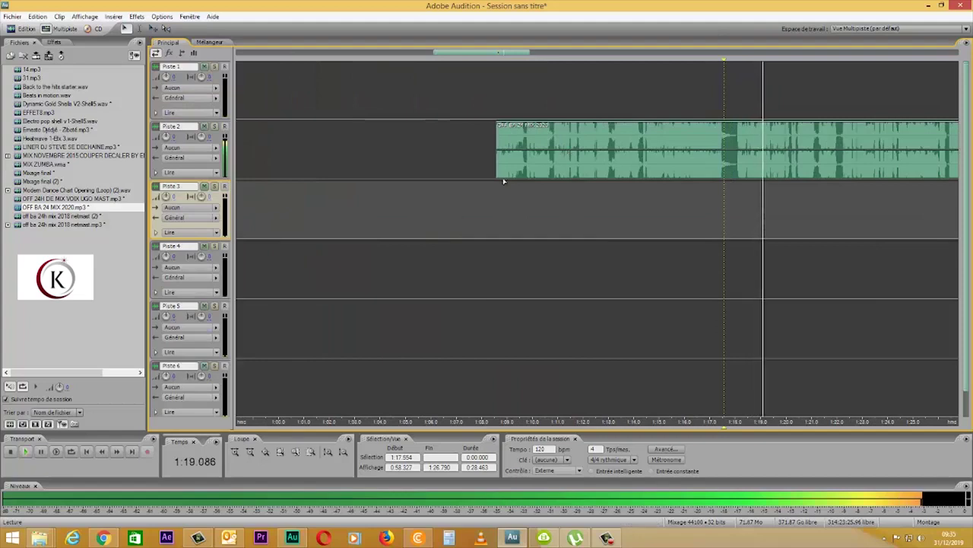
Trim both ends of the copied clip so it spans about 1:13.6 to 1:15.6, and play the excerpt
click(520, 171)
drag(521, 171, 634, 172)
key(space)
drag(847, 176, 683, 165)
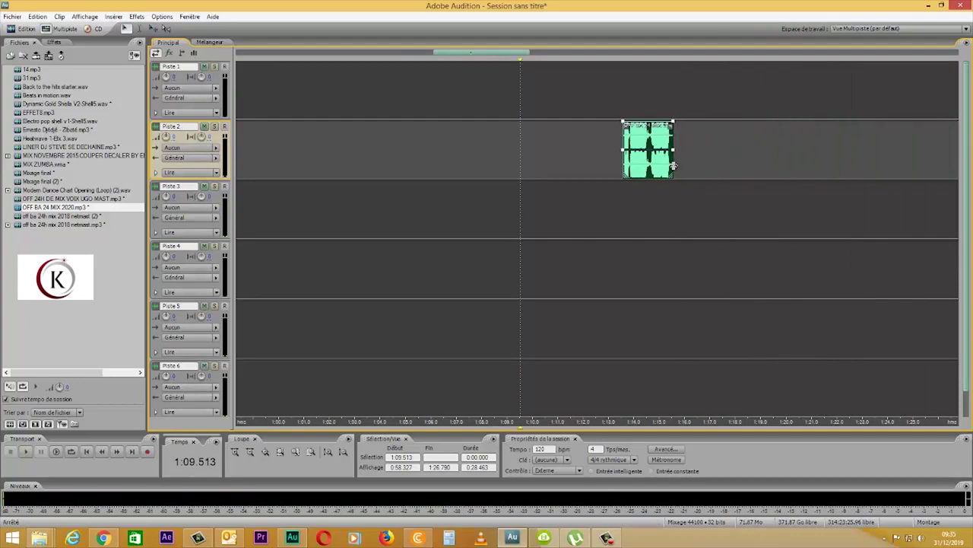
click(624, 186)
key(space)
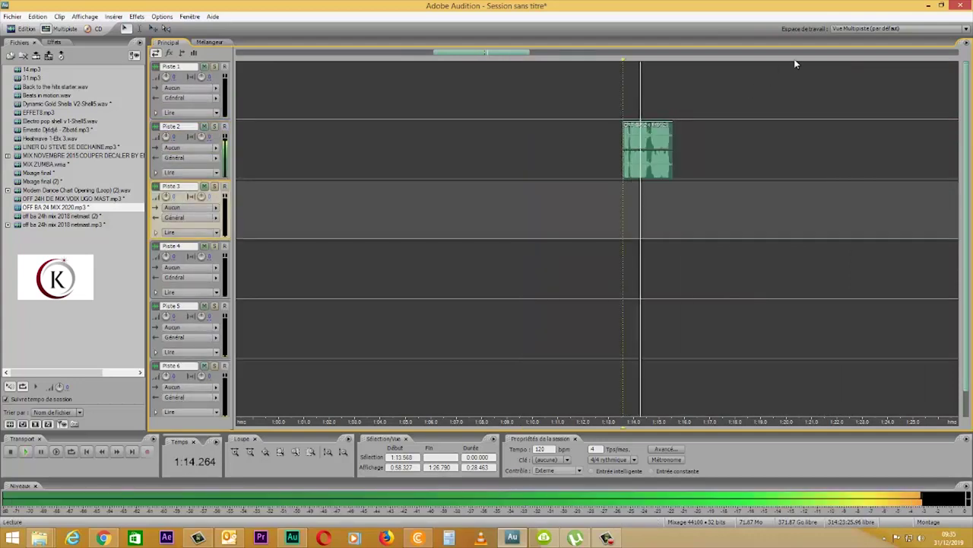
Move the trimmed voice excerpt to track 5, starting at about 0:41.4, and listen to it within the mix
scroll(820, 51, down, 2)
scroll(820, 51, down, 2)
key(space)
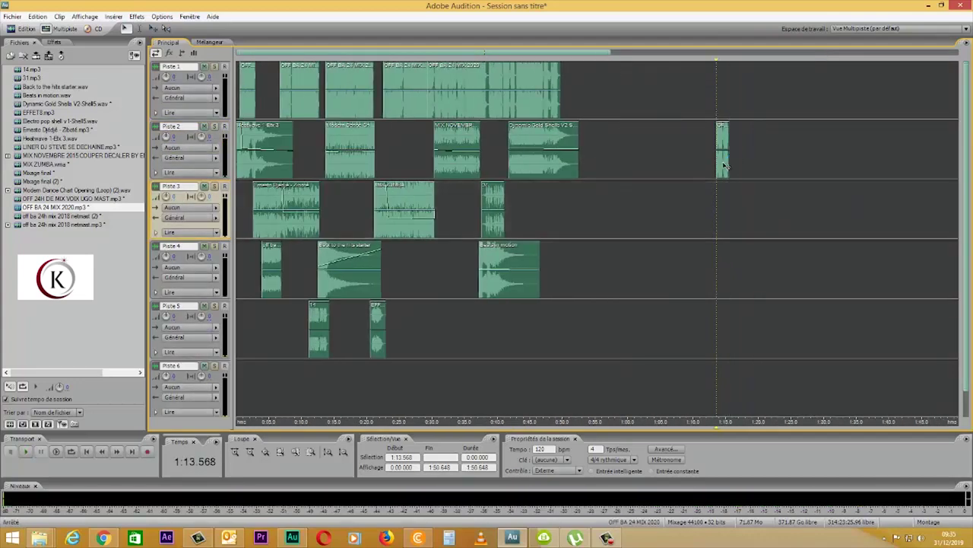
drag(546, 208, 533, 207)
key(space)
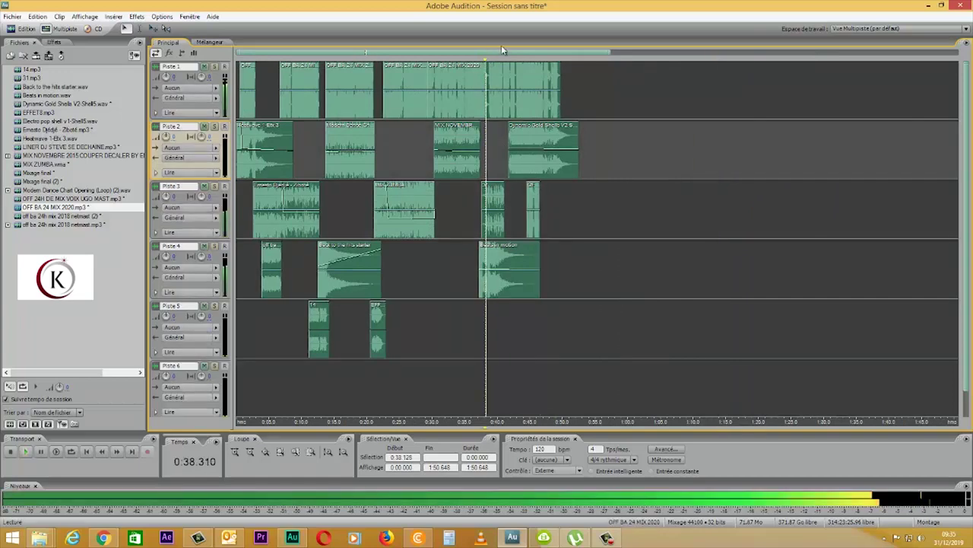
scroll(493, 48, up, 5)
drag(858, 200, 665, 325)
key(space)
click(597, 135)
key(space)
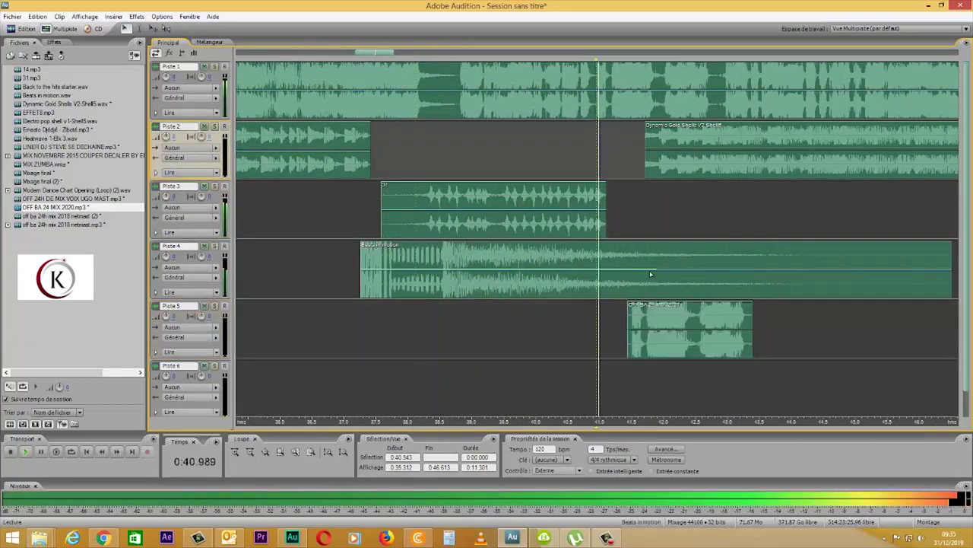
Lower the track 5 excerpt's volume envelope to about -7.3 dB at its start and -8.8 dB at its end, and play from about 0:39.5
drag(629, 303, 641, 334)
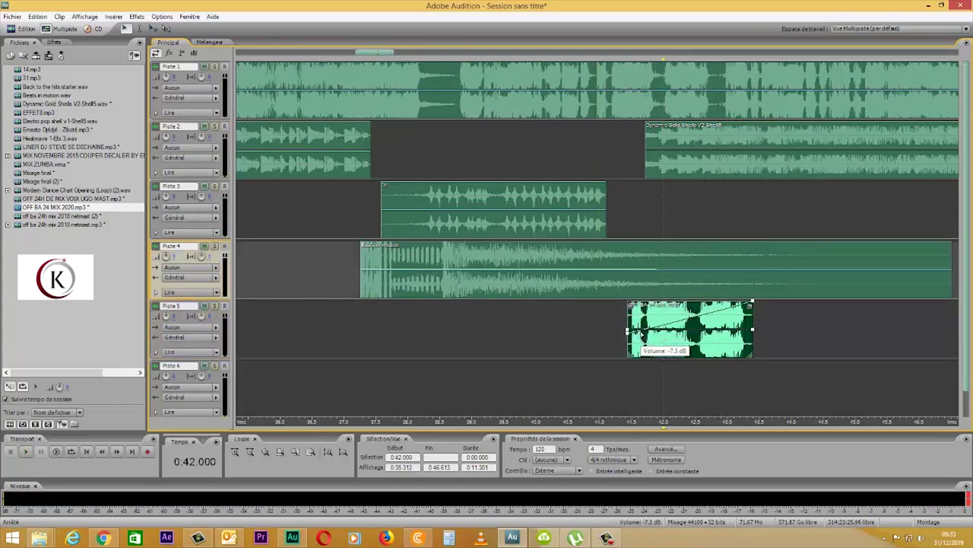
drag(755, 310, 758, 337)
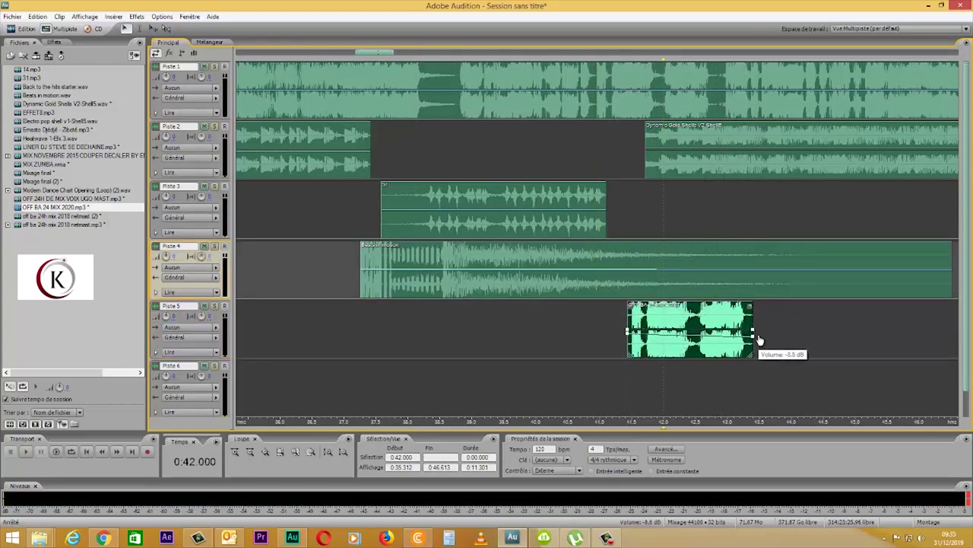
click(508, 304)
key(space)
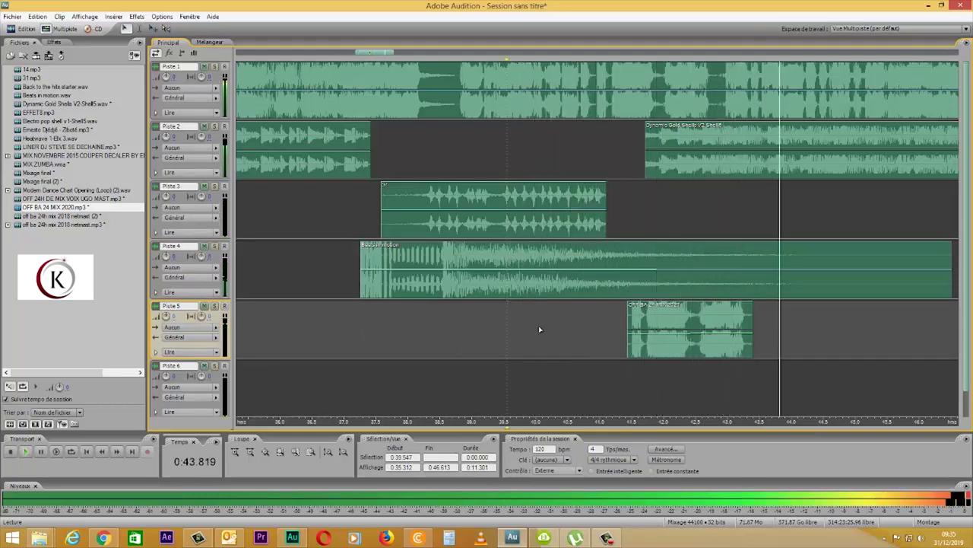
Replay the mix around the track 5 excerpt, restarting playback from about 0:41.8
key(space)
key(space)
click(653, 326)
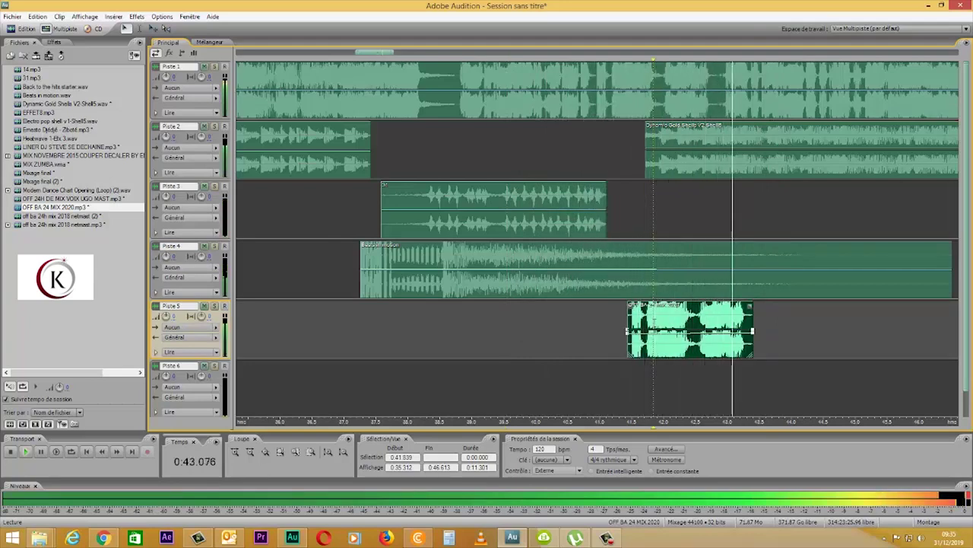
key(space)
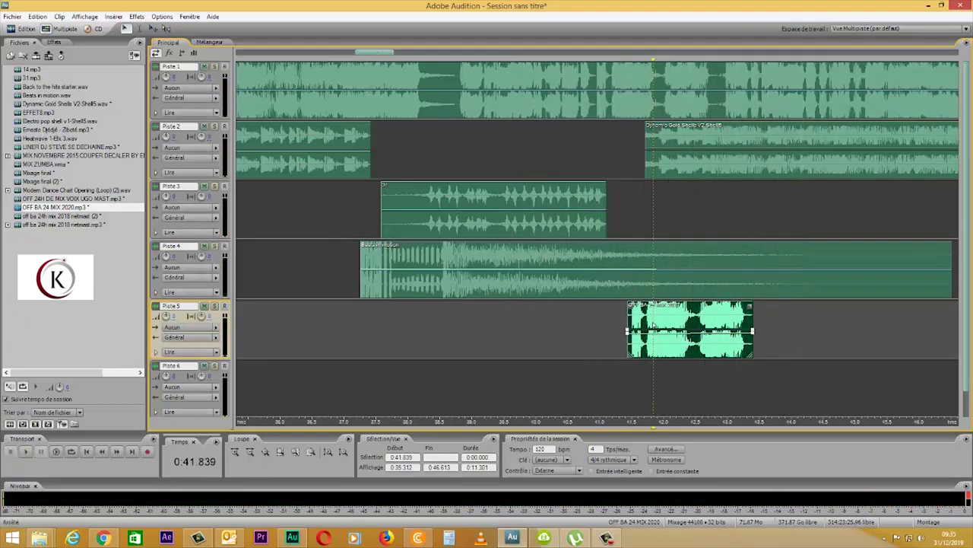
Open the track 5 excerpt in the waveform editor and copy its selected audio into a new file
key(8)
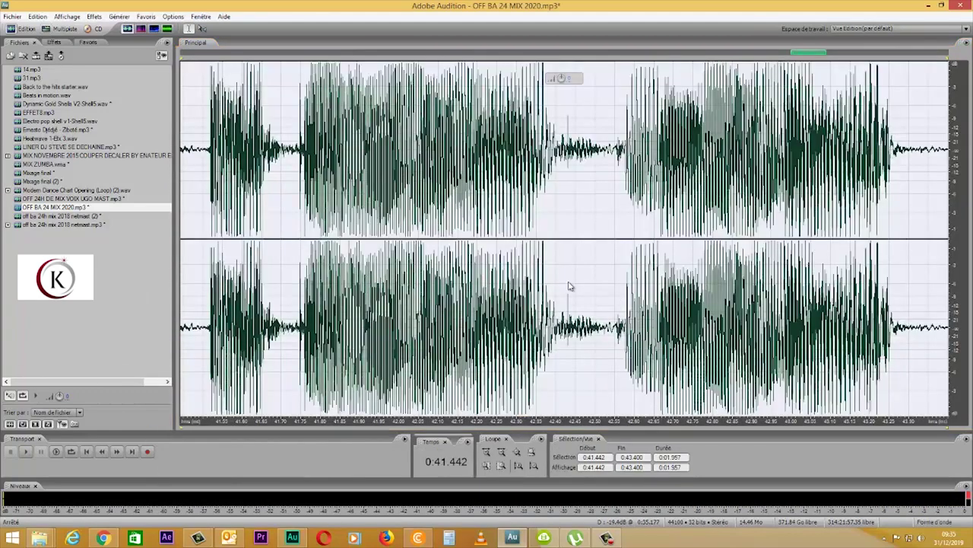
right_click(570, 286)
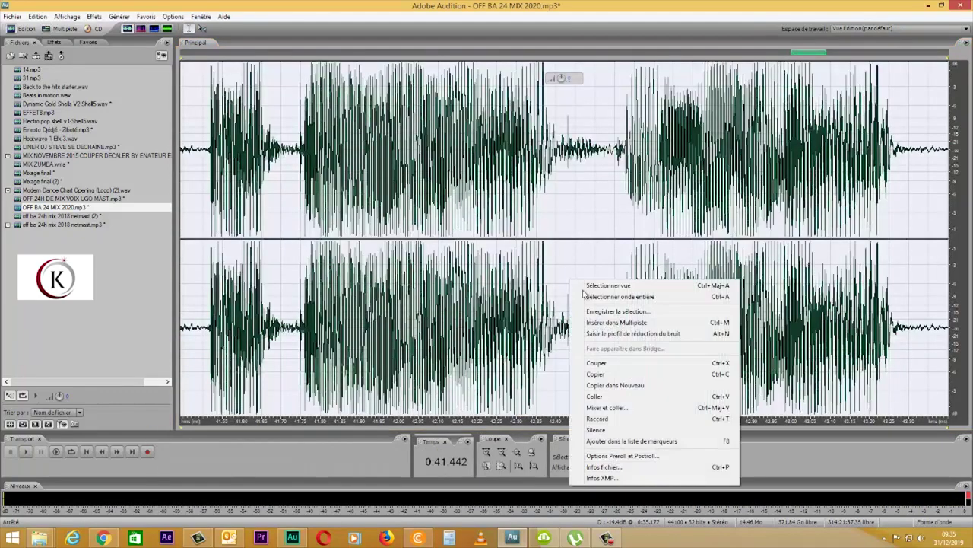
click(628, 387)
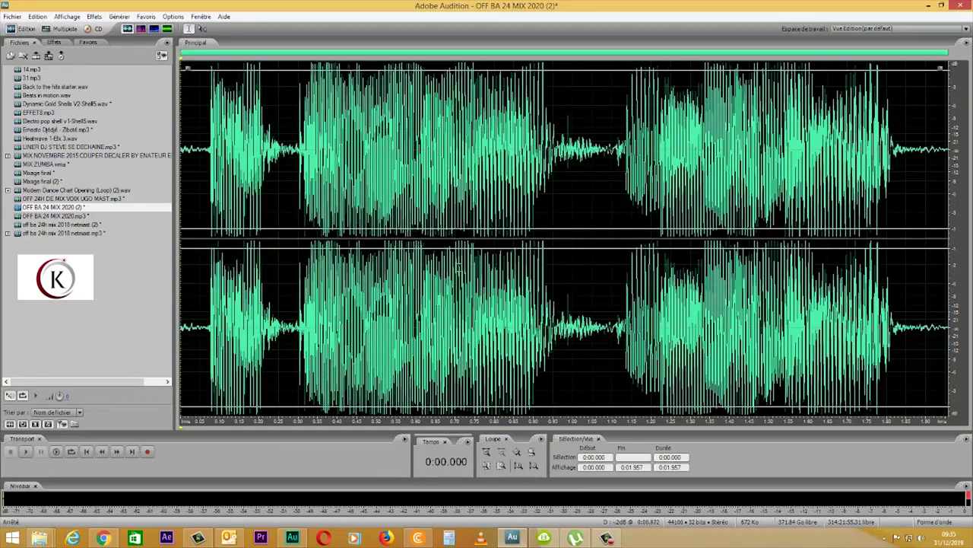
Preview the MondoMod Stereo VST effect on the new excerpt file with its current settings and apply it
click(93, 16)
mouse_move(135, 195)
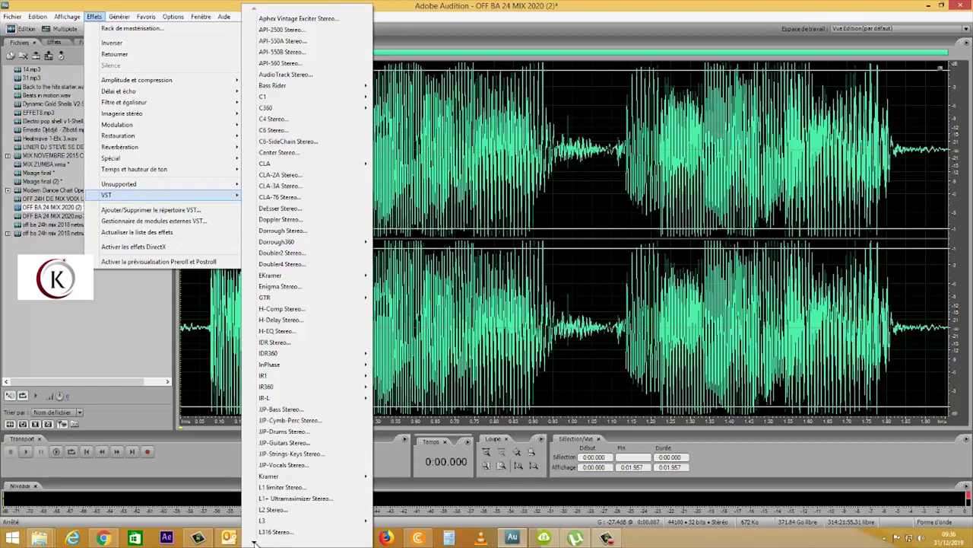
mouse_move(254, 543)
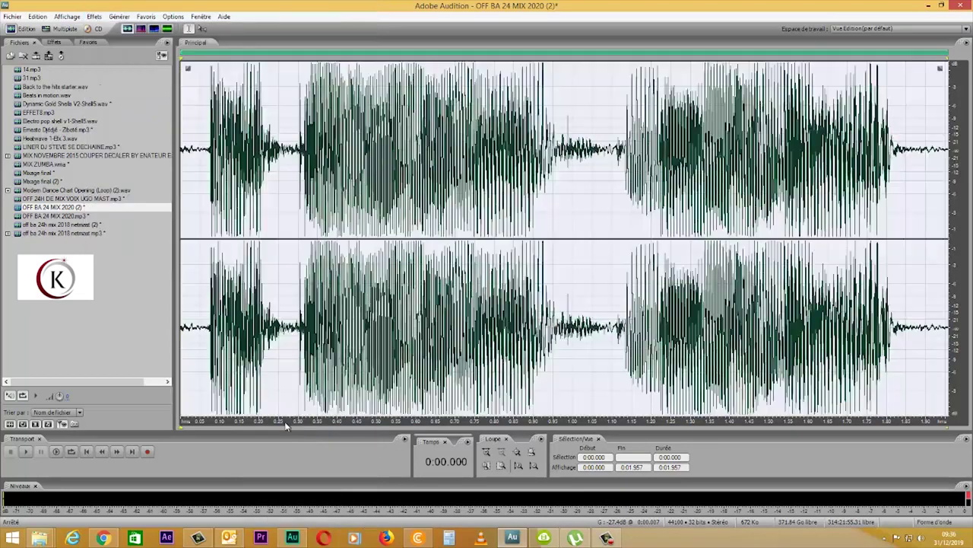
click(285, 420)
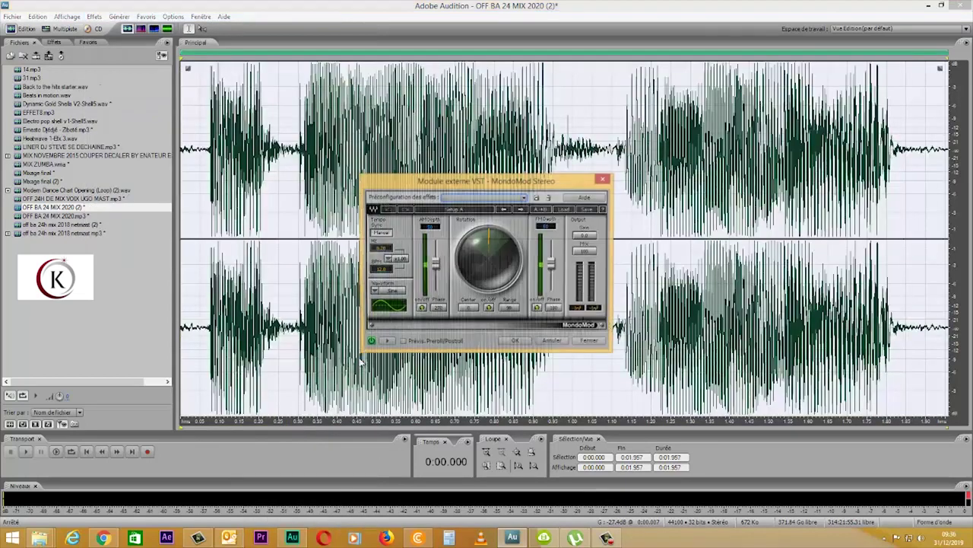
click(387, 342)
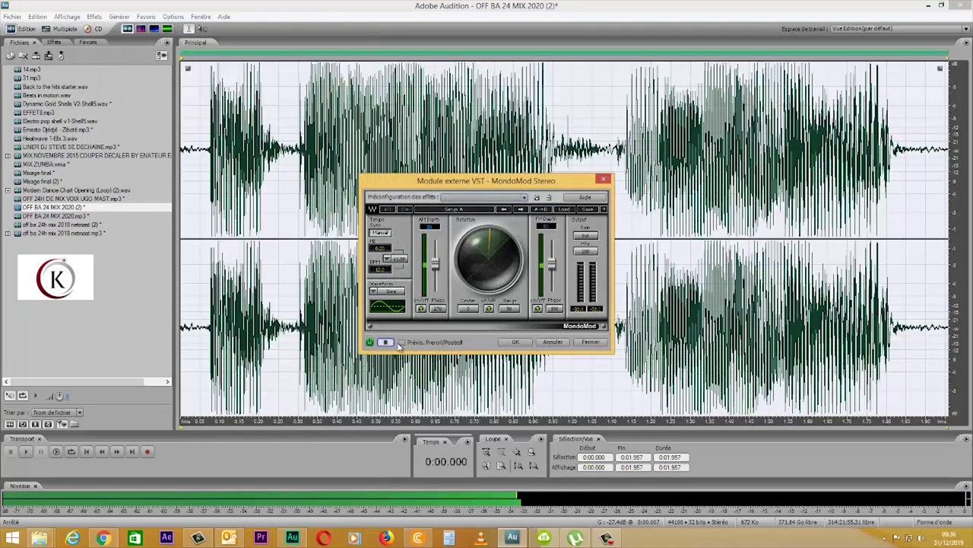
click(517, 342)
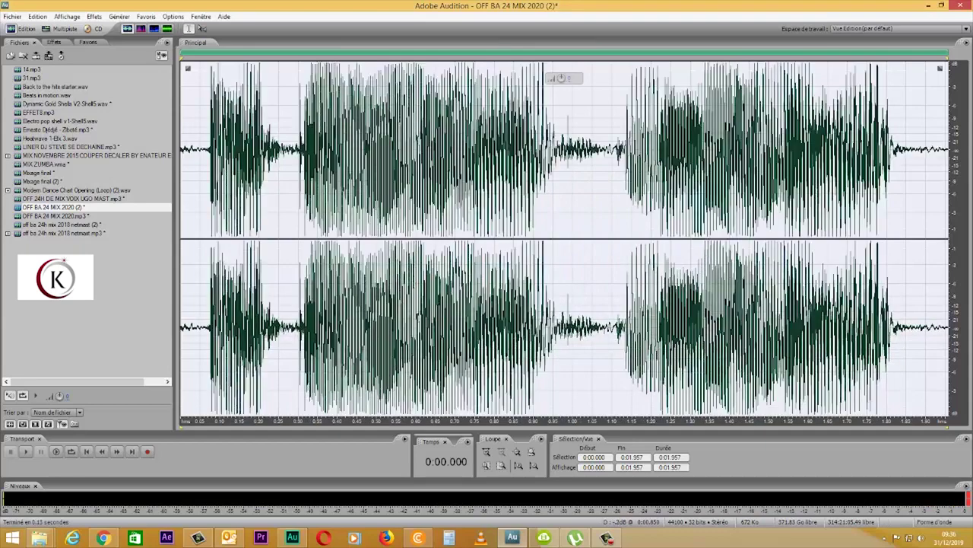
Preview and apply the SuperTap 6-Taps Stereo VST effect to the excerpt, and play the processed audio
click(97, 16)
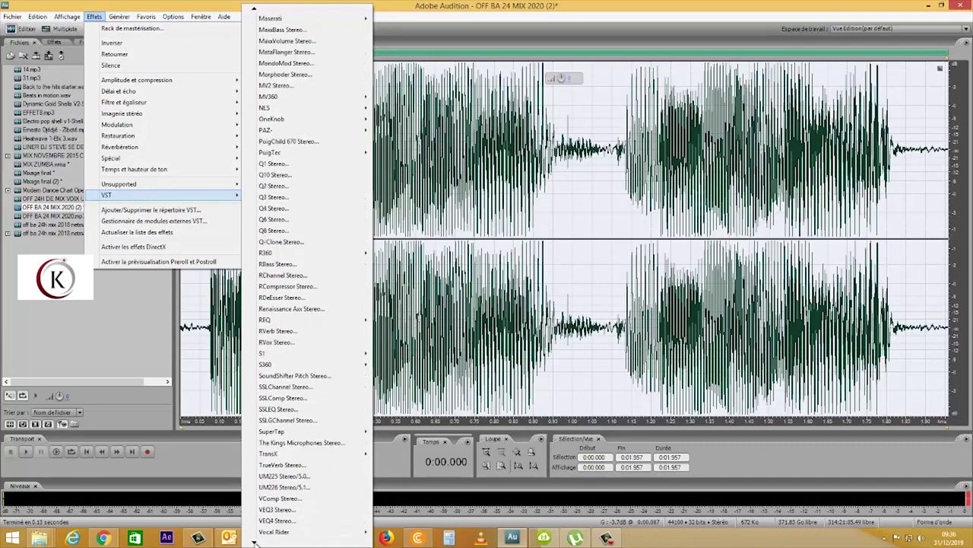
mouse_move(348, 433)
click(439, 447)
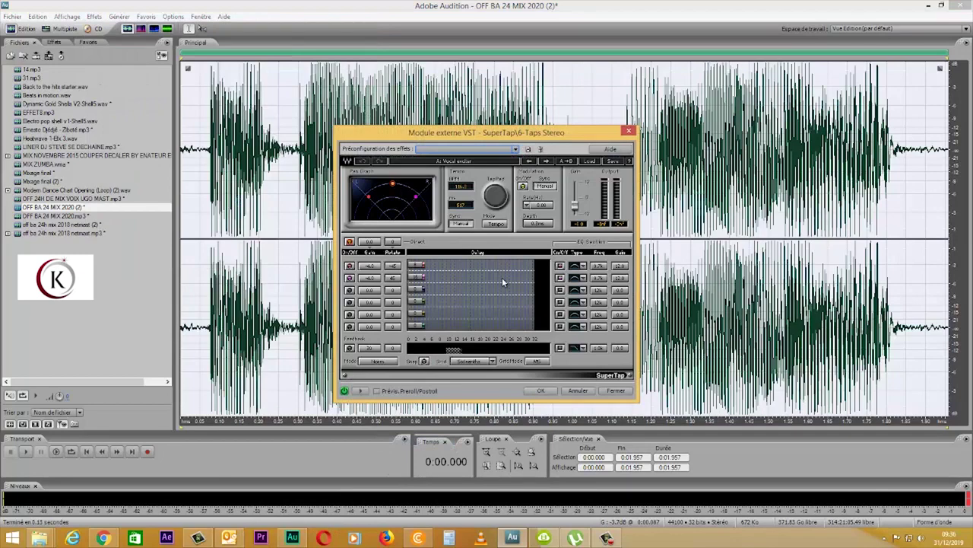
click(360, 392)
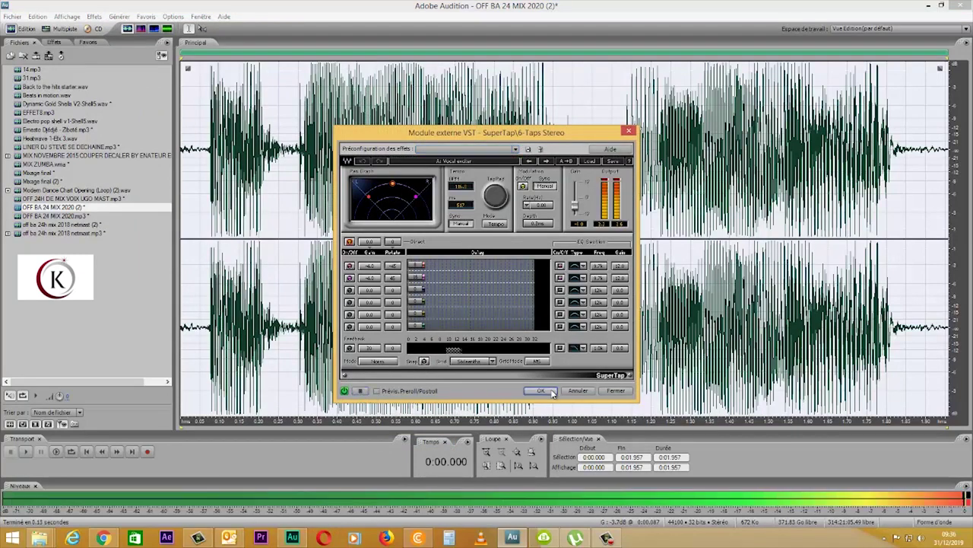
click(542, 391)
key(space)
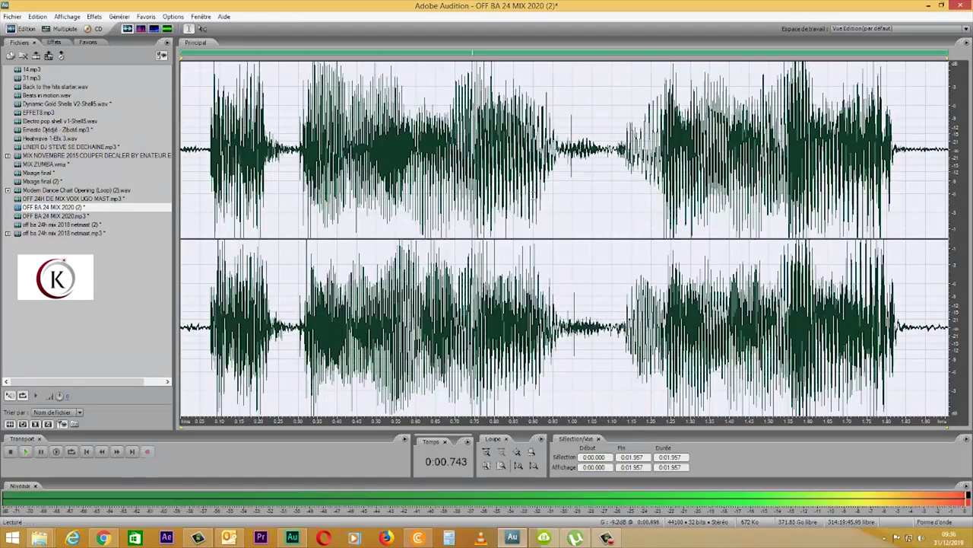
key(space)
Reapply the SuperTap effect to the excerpt, then lower the excerpt's amplitude and listen to it
key(F2)
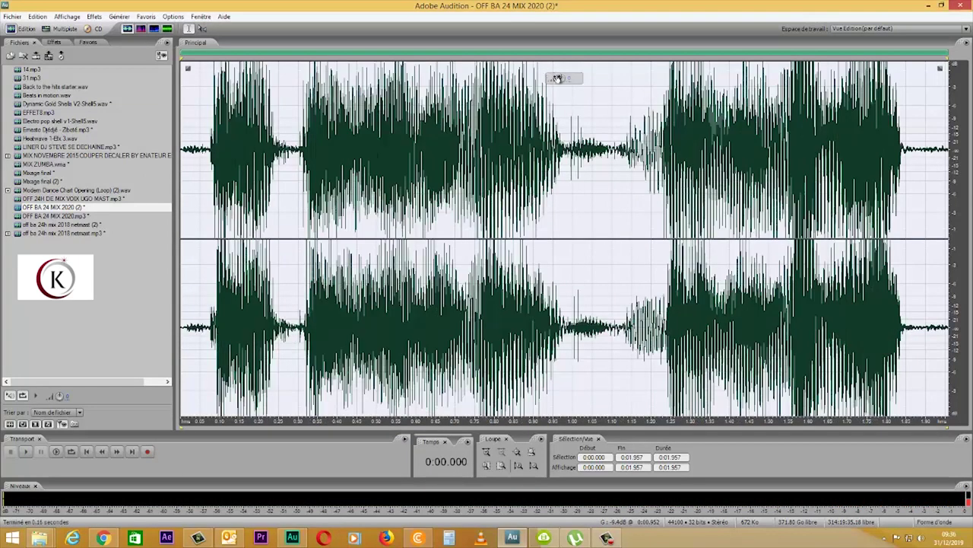
drag(557, 78, 548, 82)
key(space)
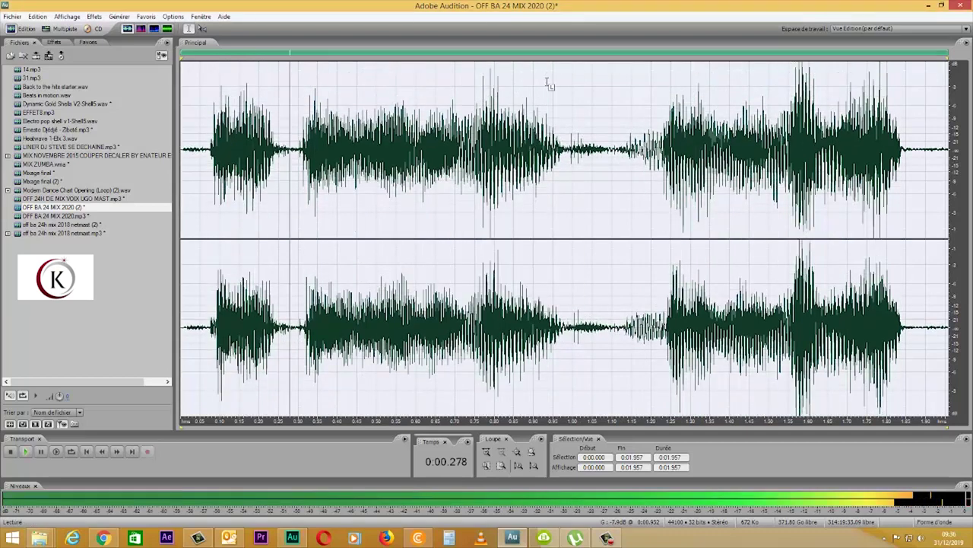
key(space)
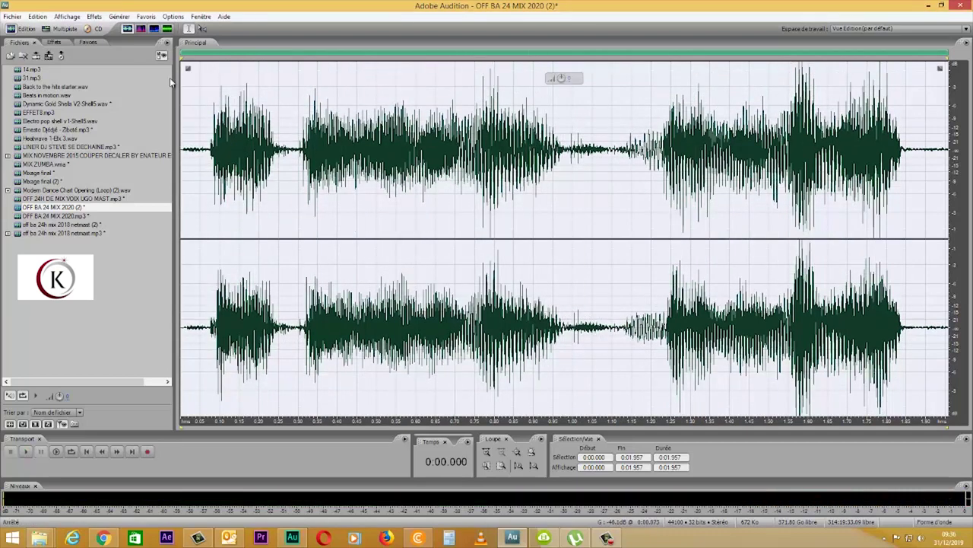
In the multitrack session, place the processed excerpt on track 3 at about 0:41.4, replacing the unprocessed track 5 excerpt, which is deleted
click(65, 29)
drag(55, 213, 70, 207)
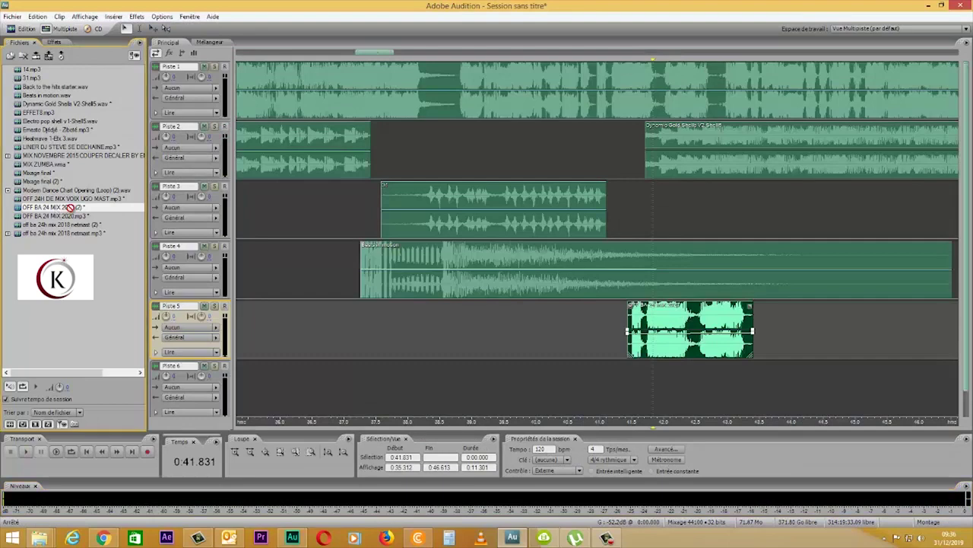
drag(648, 212, 672, 236)
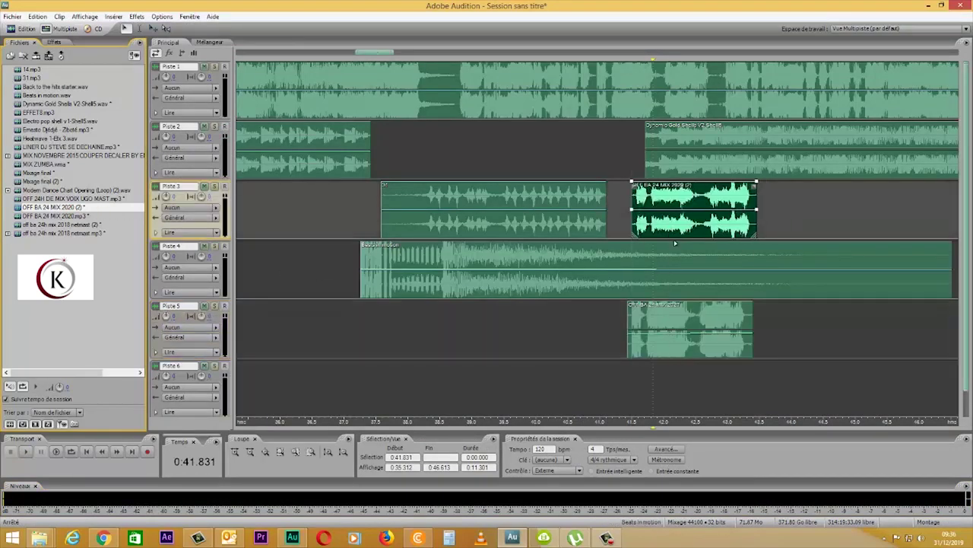
drag(674, 229, 670, 229)
click(670, 323)
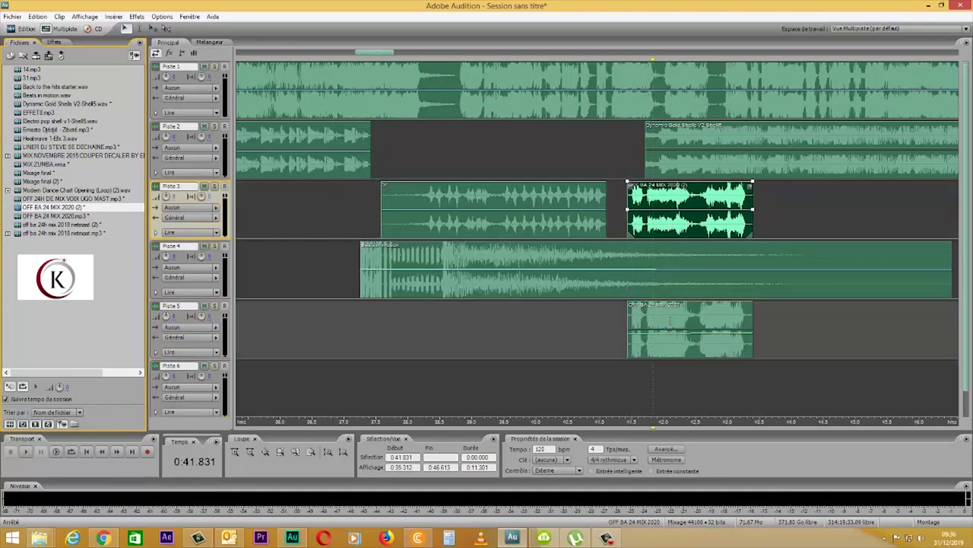
key(Delete)
Listen to the processed track 3 excerpt within the mix, playing from 0:40.0 and again from about 0:41.1
click(545, 152)
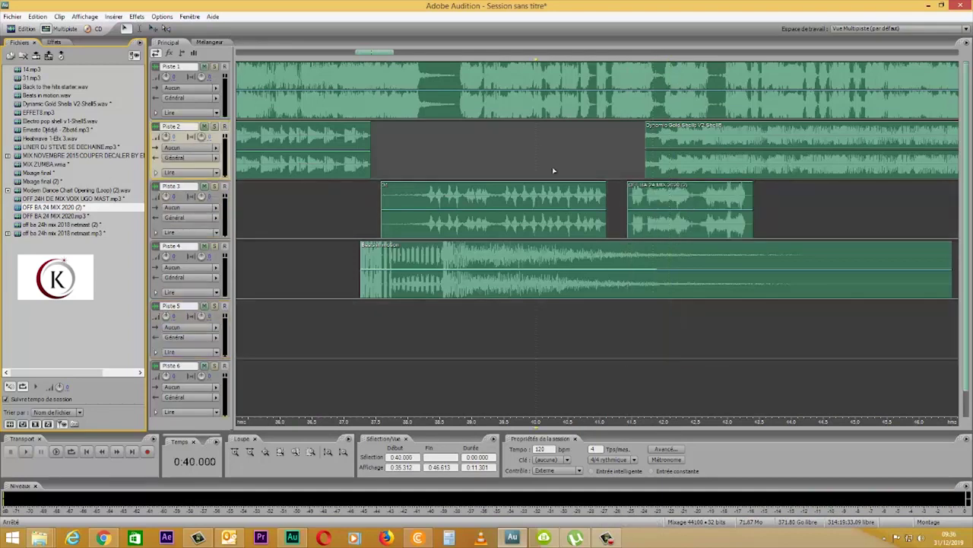
key(space)
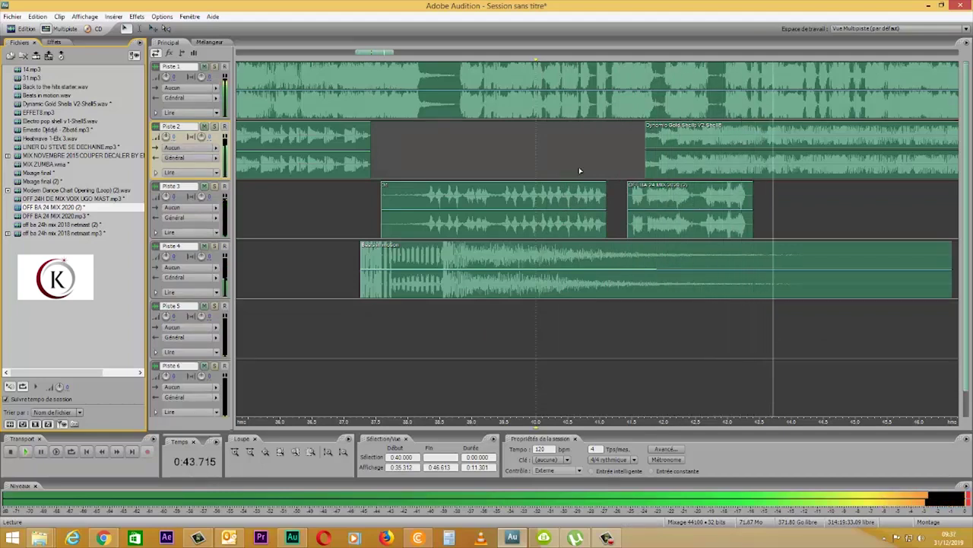
click(606, 176)
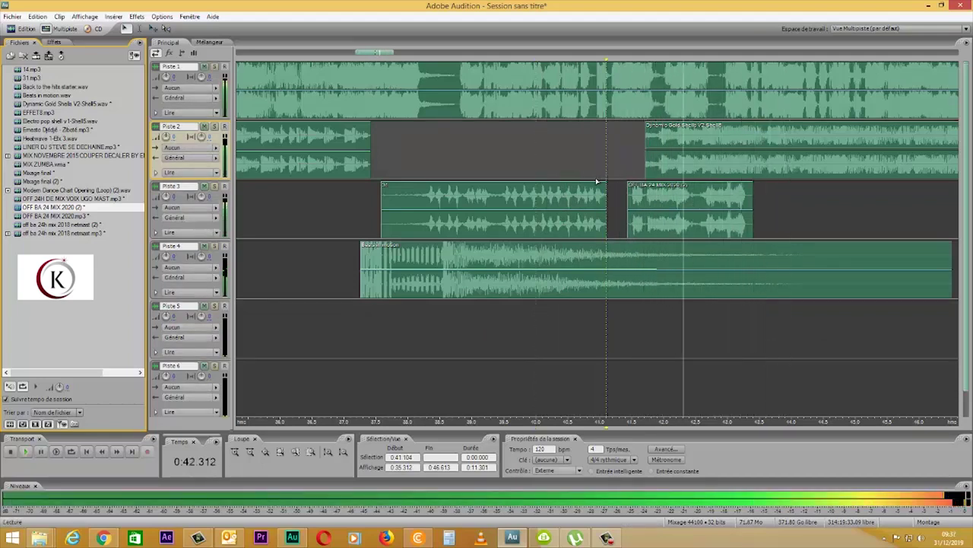
key(space)
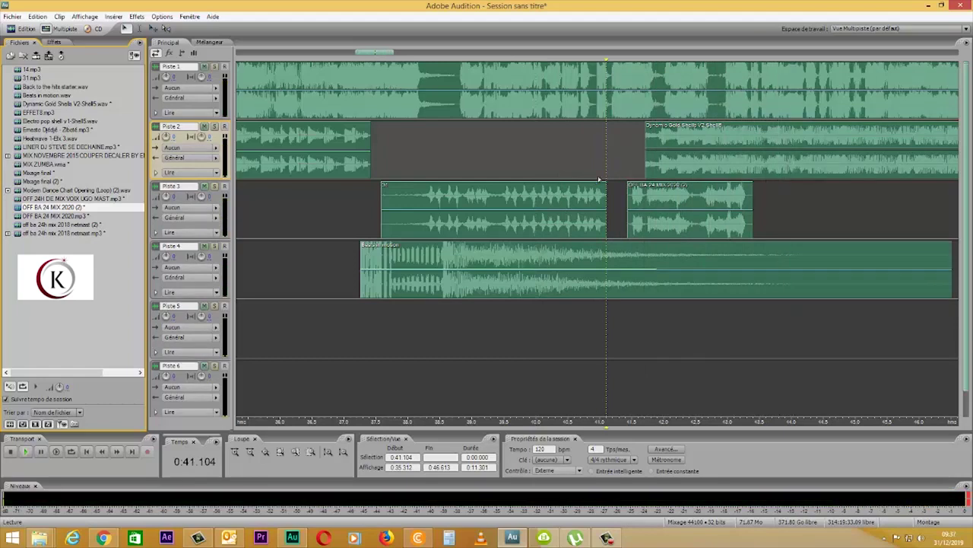
key(space)
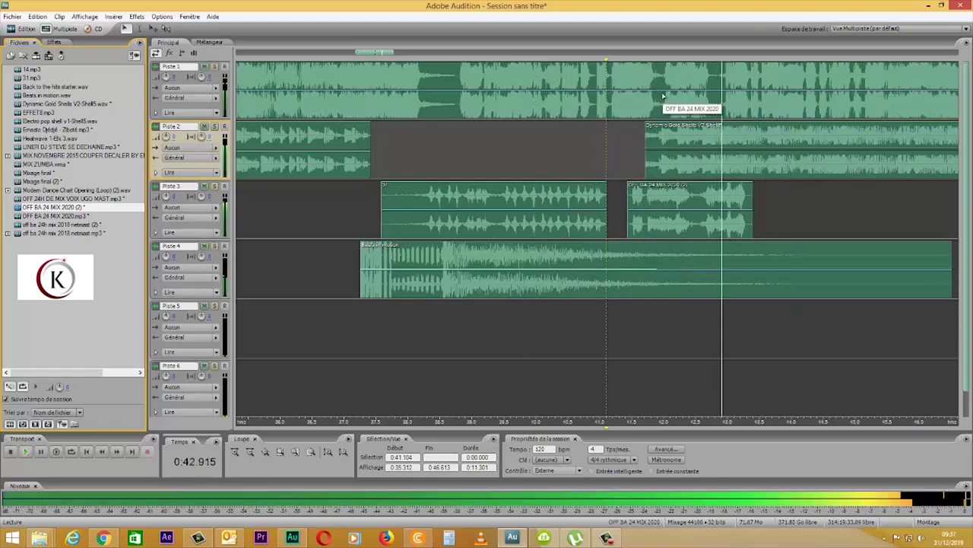
Try the track 3 excerpt slightly earlier, then move it back to start at about 0:41.4, listening to each position
key(space)
drag(701, 197, 697, 196)
key(space)
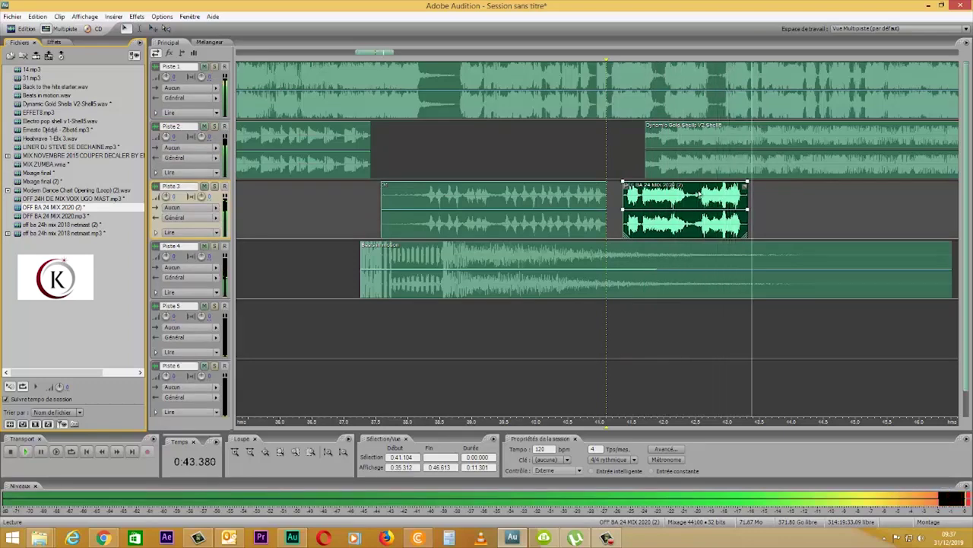
key(space)
drag(699, 195, 704, 196)
key(space)
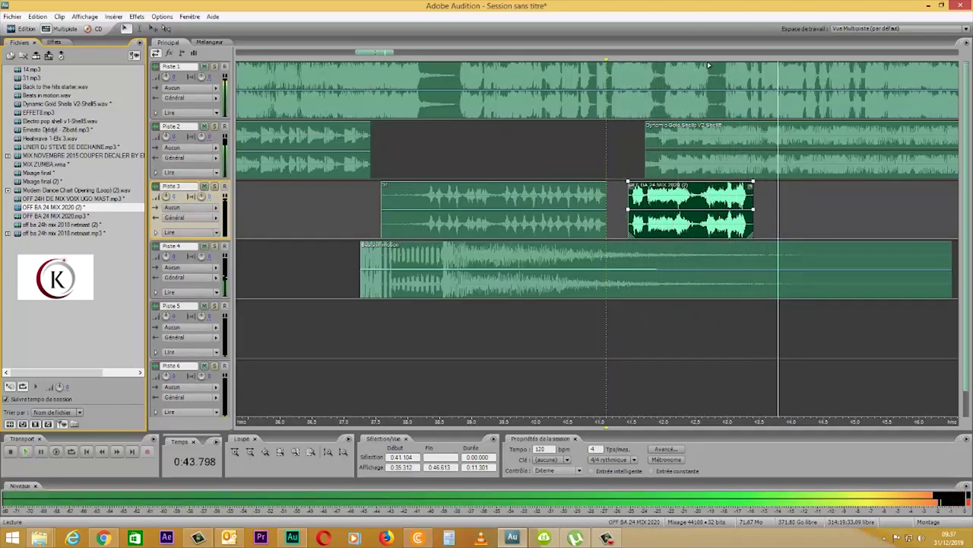
Play the end of the full session from 0:44.0
scroll(710, 52, down, 4)
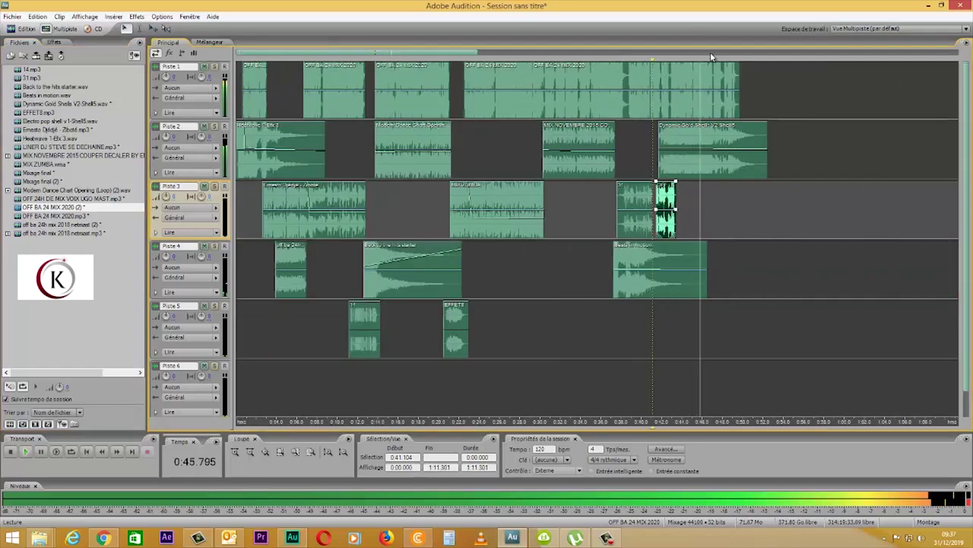
click(684, 137)
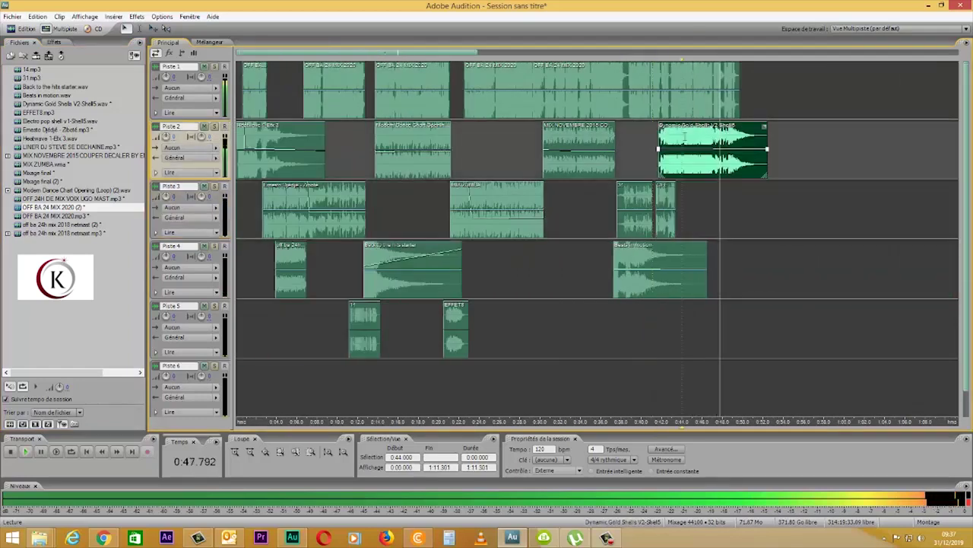
key(space)
Select all clips in the session and mix them down into a new file
key(ctrl+a)
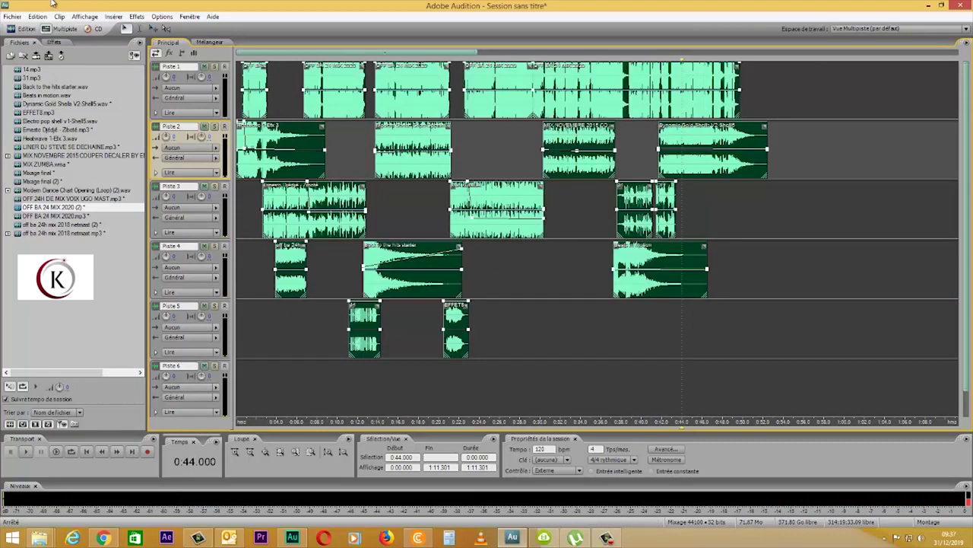
click(38, 16)
mouse_move(207, 172)
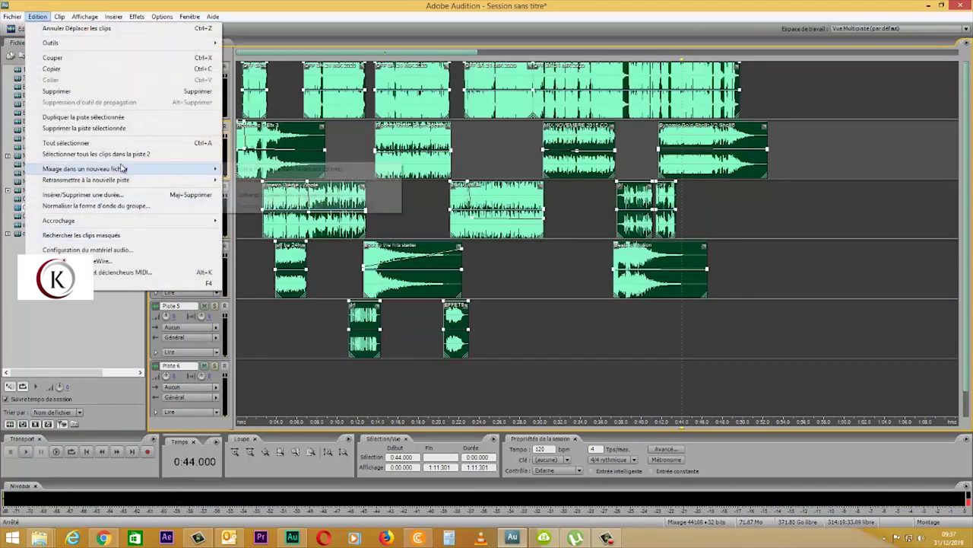
click(289, 169)
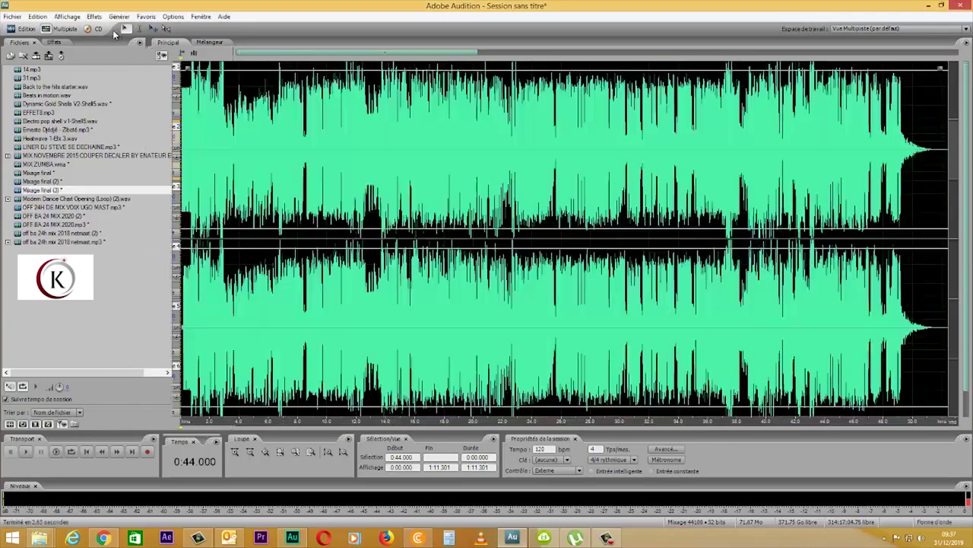
Apply the multiband compressor to the whole new mixdown with its current settings
click(93, 16)
mouse_move(206, 80)
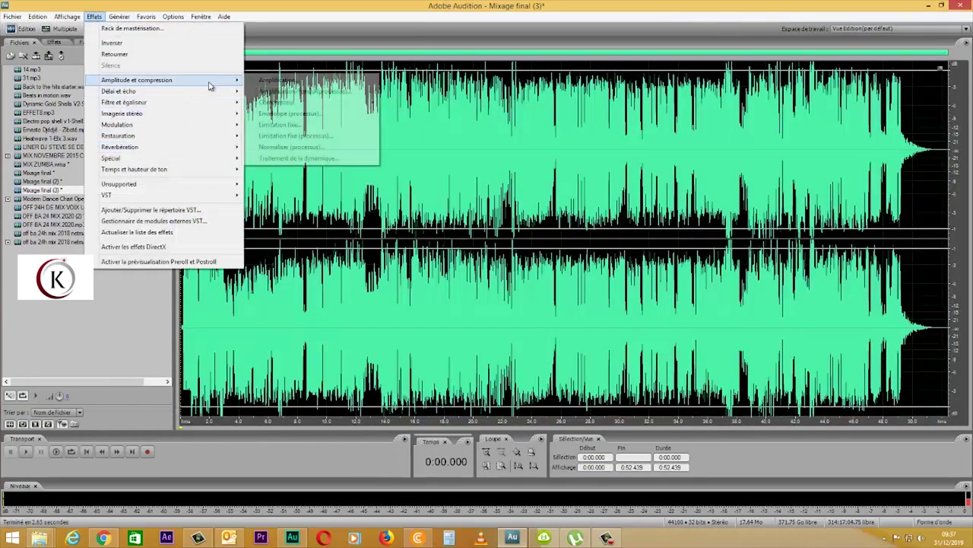
mouse_move(335, 97)
click(421, 113)
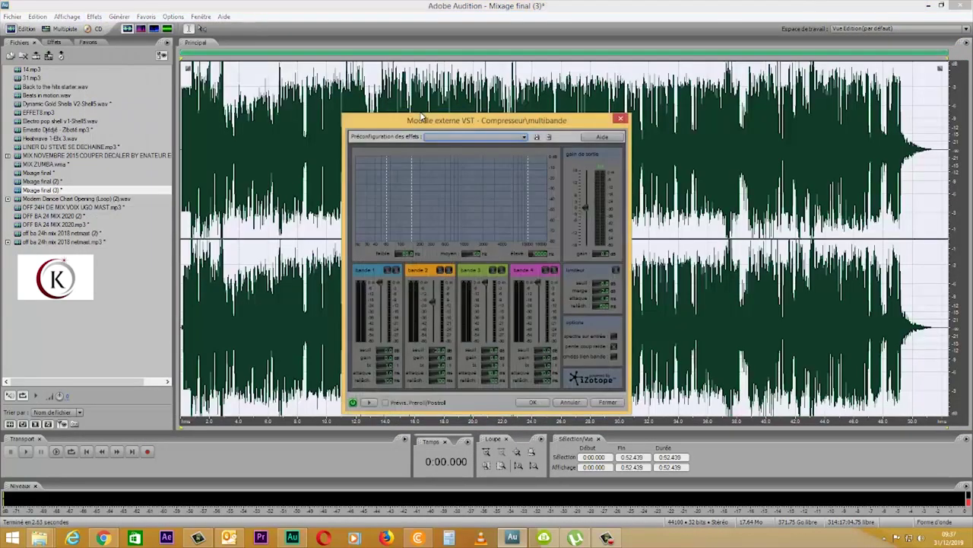
key(Return)
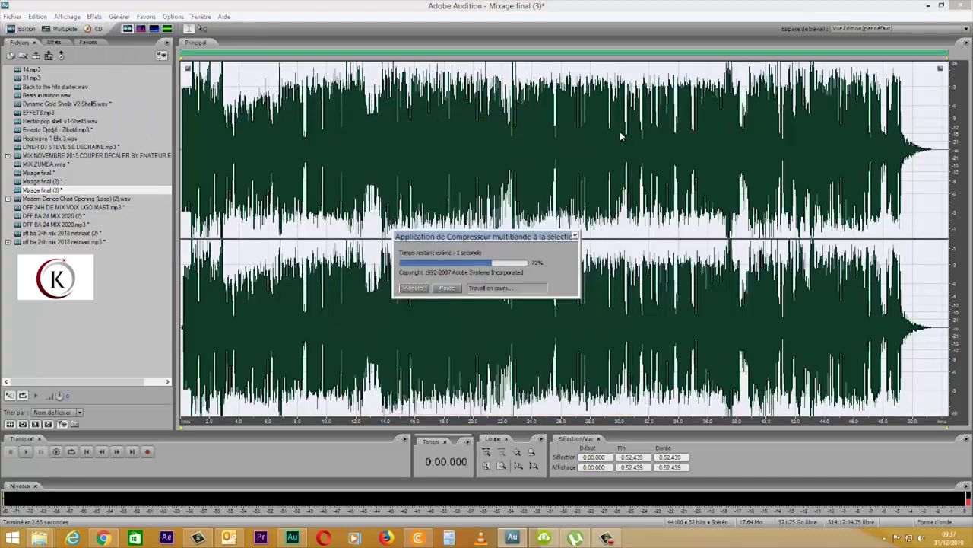
Play the compressed mixdown from the start to check how it sounds
key(space)
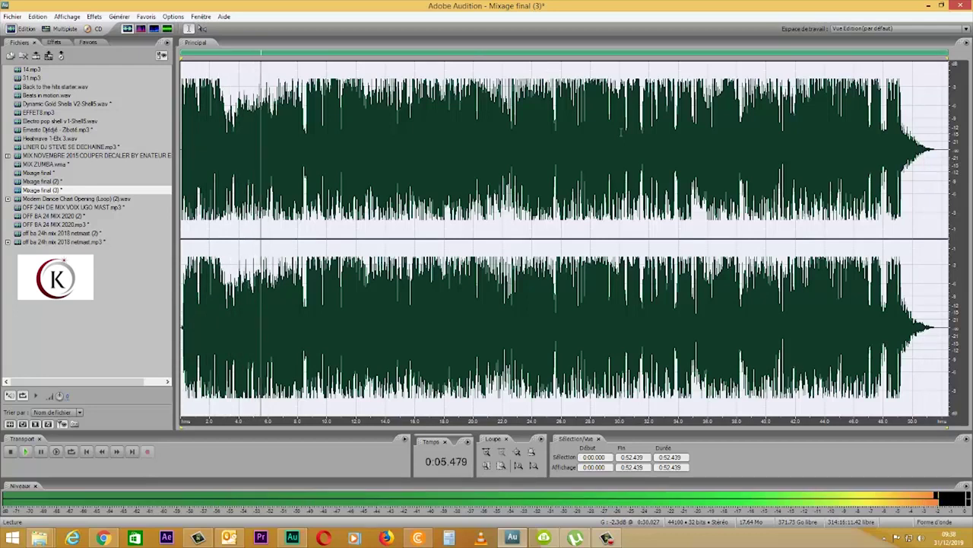
key(space)
key(space)
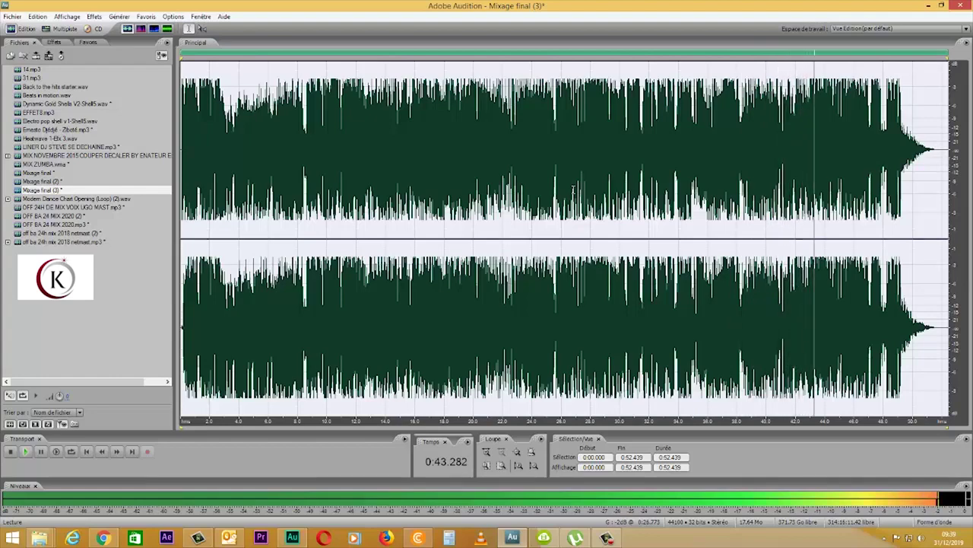
Cut the short silence before the first sound of the mixdown and play its new beginning
scroll(574, 189, up, 3)
scroll(574, 188, up, 3)
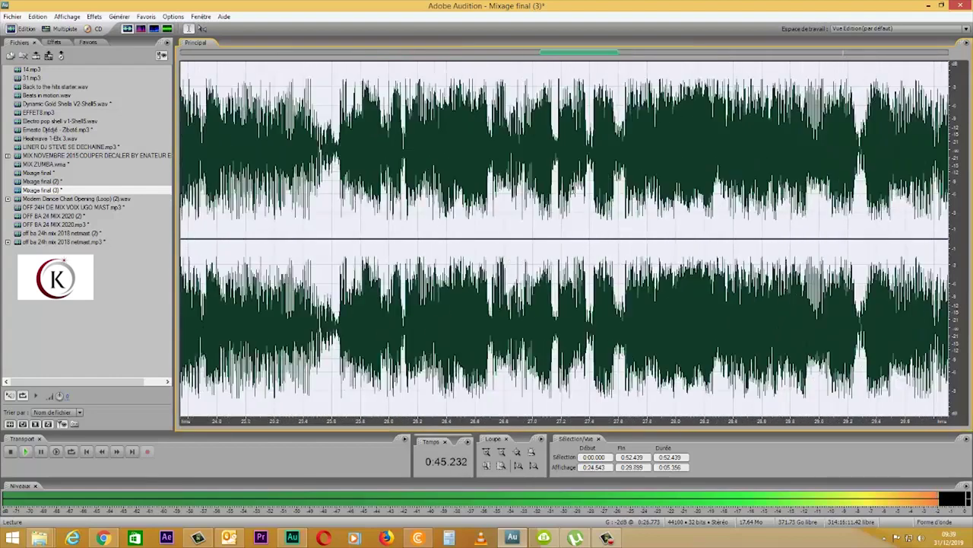
drag(570, 52, 211, 52)
key(space)
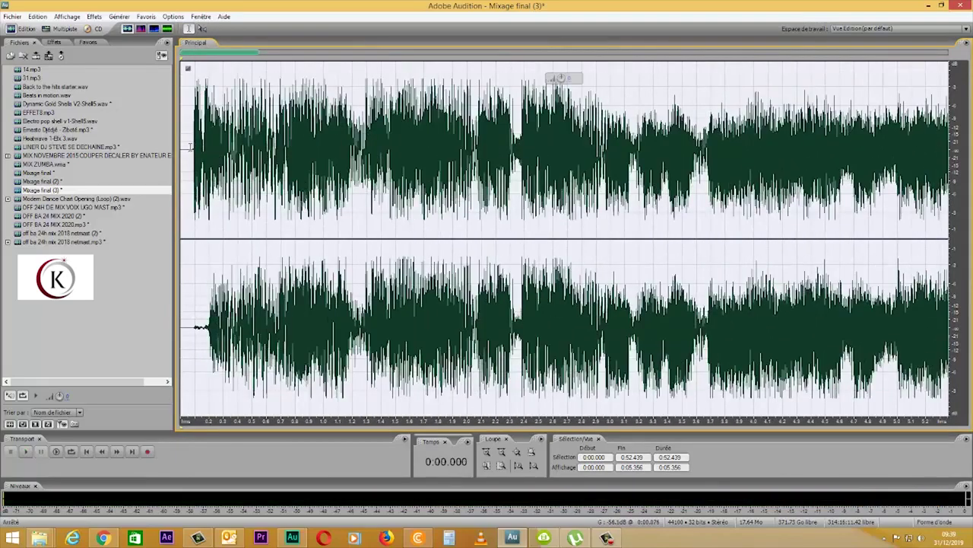
click(190, 148)
scroll(190, 148, up, 8)
drag(267, 150, 75, 167)
key(space)
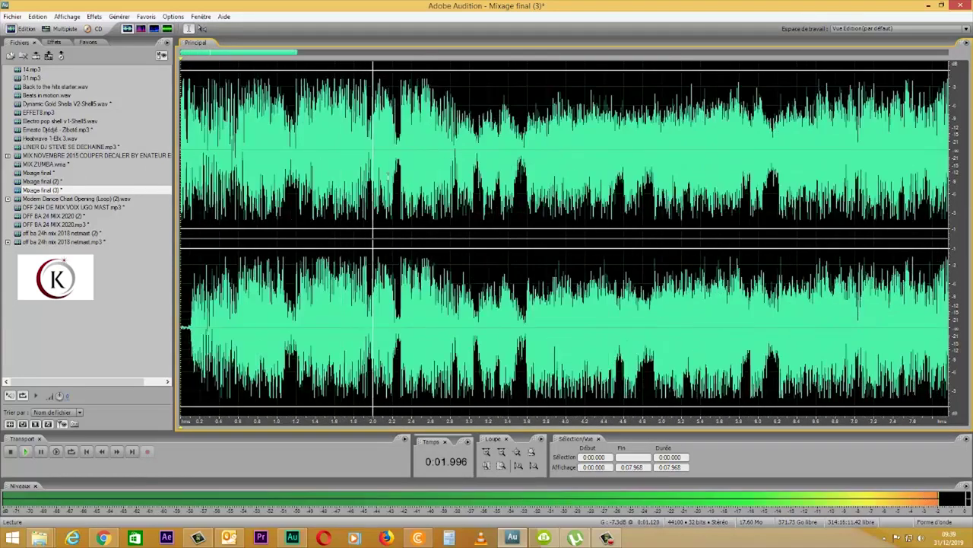
Listen to the ending from about 0:48.1, then delete the fading tail from about 0:49.57 to the end of the mixdown
key(End)
click(538, 100)
key(space)
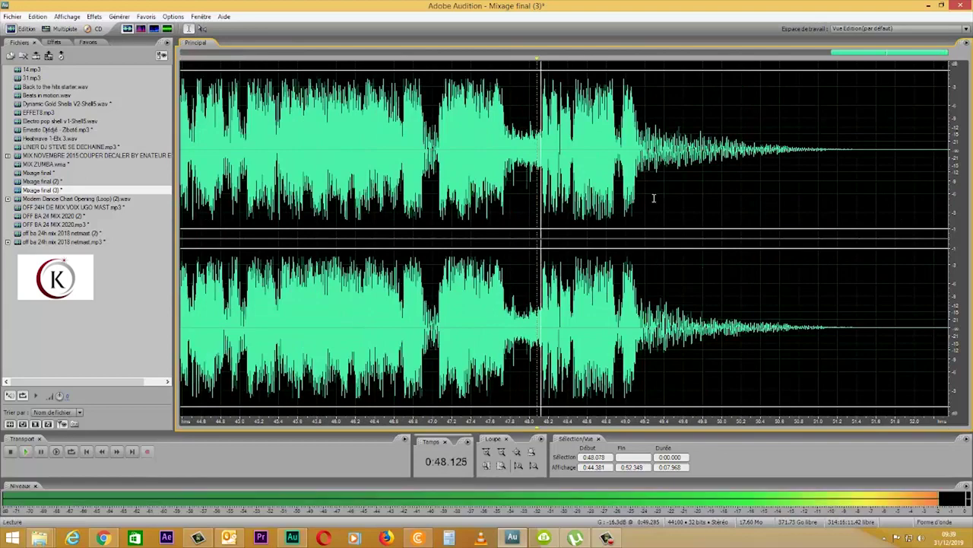
drag(683, 238, 950, 250)
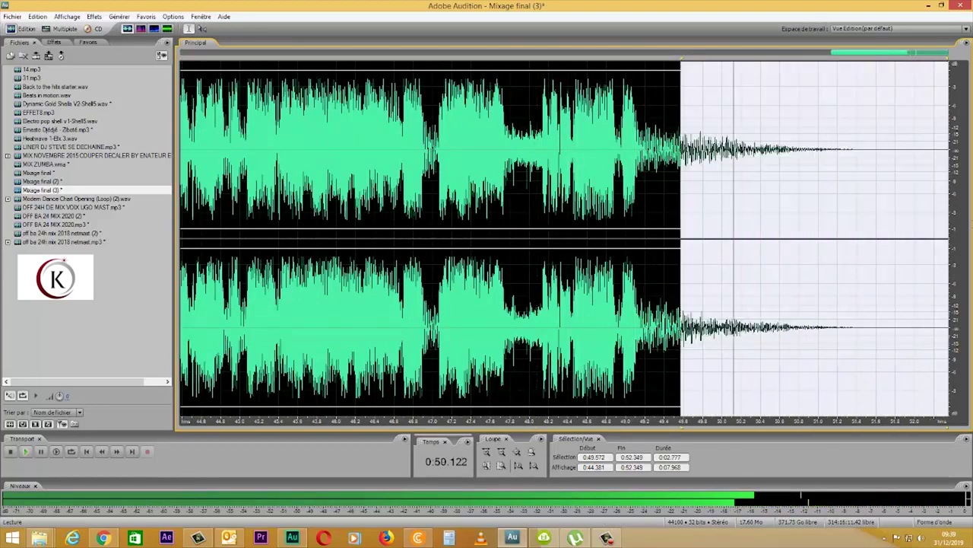
key(space)
key(Delete)
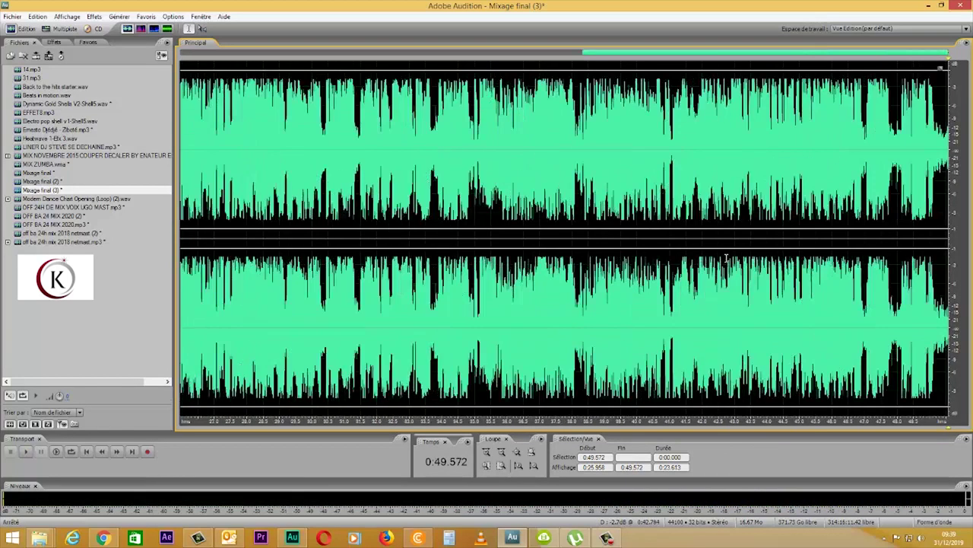
Play the whole trimmed mixdown from its beginning and place the cursor at about 0:22.25
double_click(538, 251)
key(space)
click(526, 248)
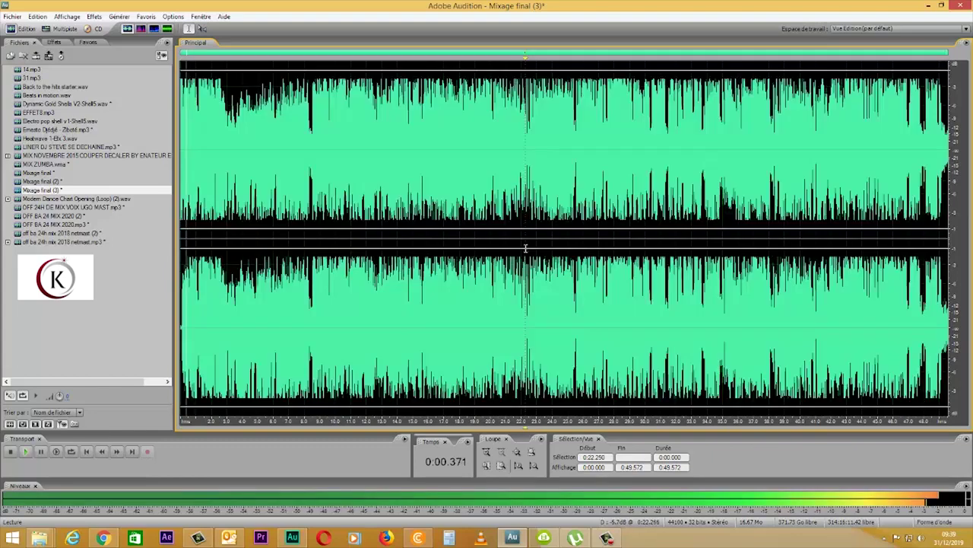
Save the mixdown as an mp3PRO file named BA 24H MIX 2020 in the BA 24H MIX 2020 folder
click(14, 17)
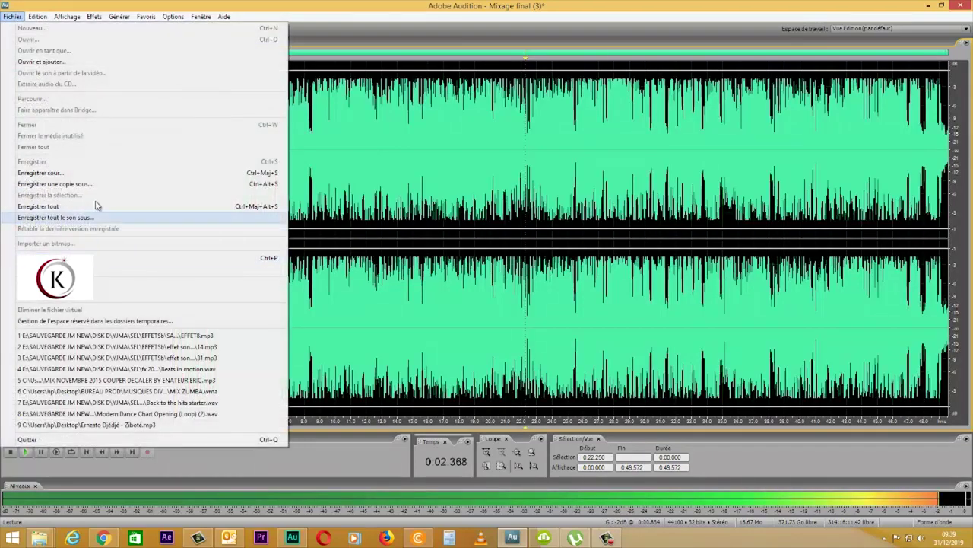
click(92, 173)
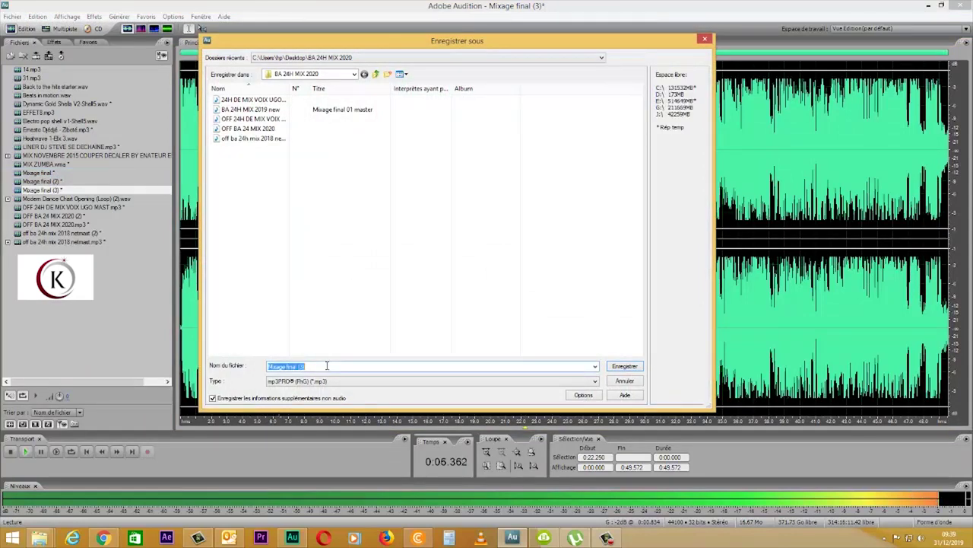
text(BA 24H MIX 2)
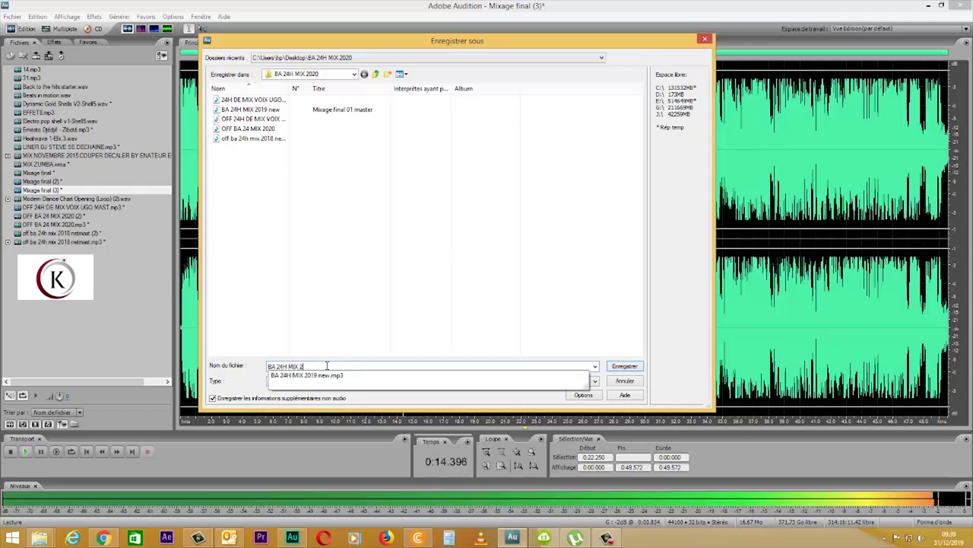
text(020)
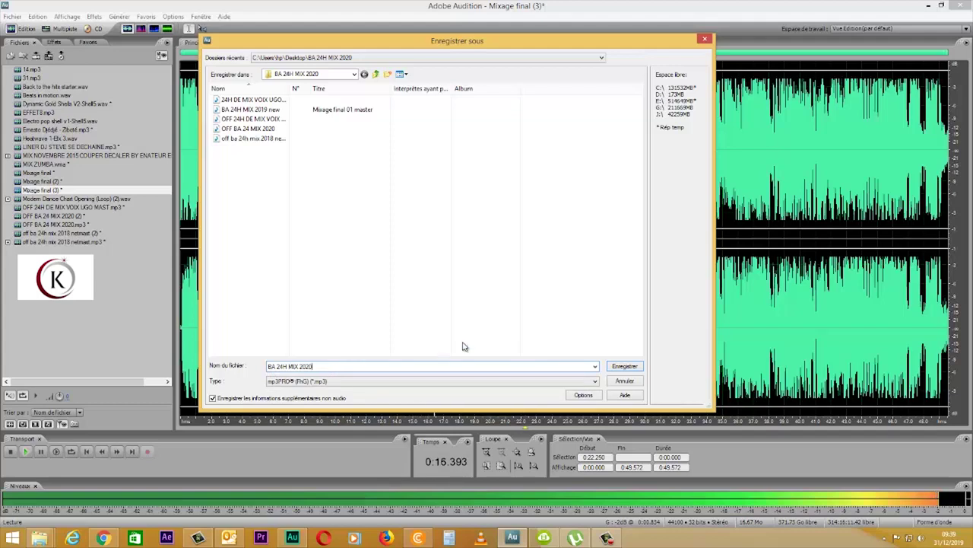
click(628, 368)
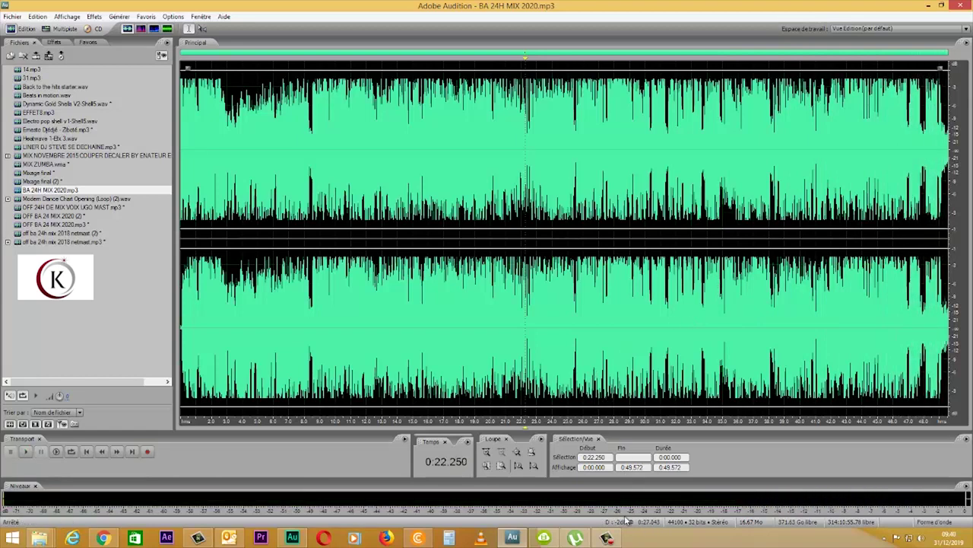
click(610, 540)
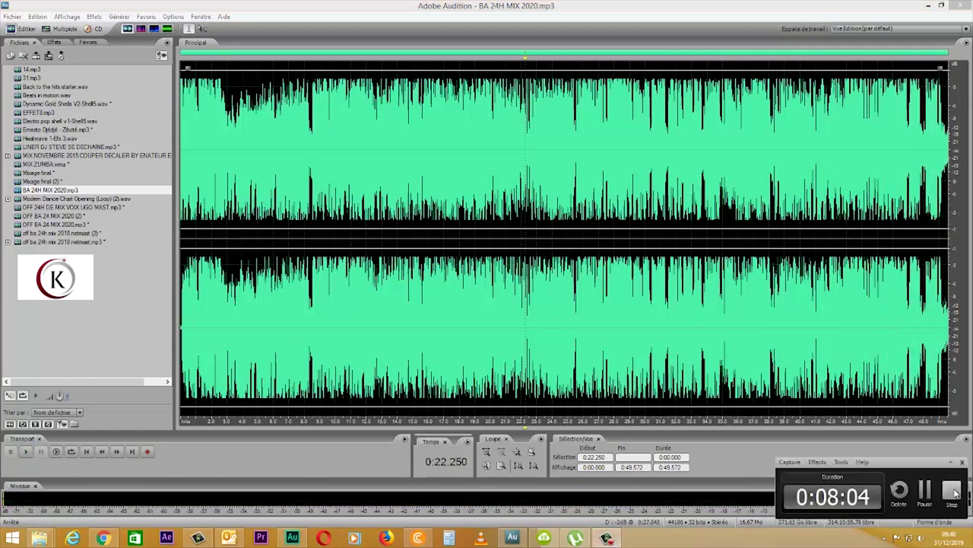